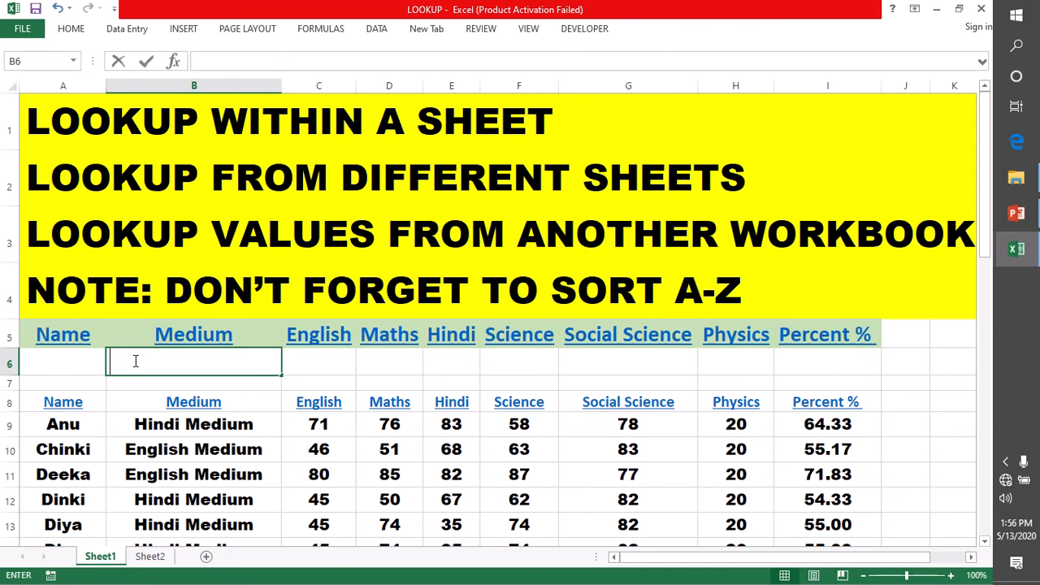
# Step: Enter =LOOKUP(A6,A9:B48) in cell B6 to look up the student's medium from the table on the same sheet
pyautogui.write('=')
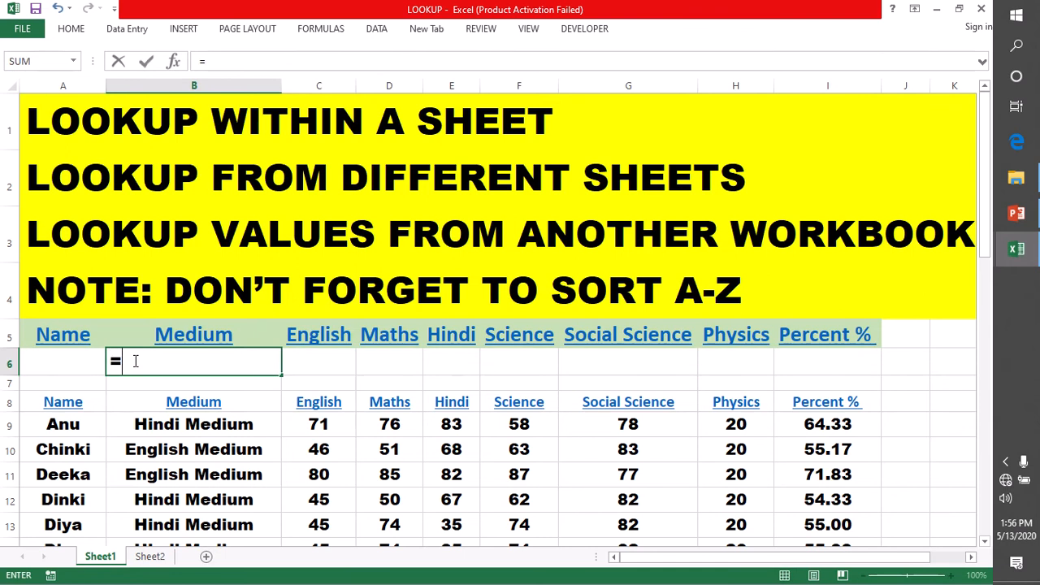
pyautogui.write('LOO')
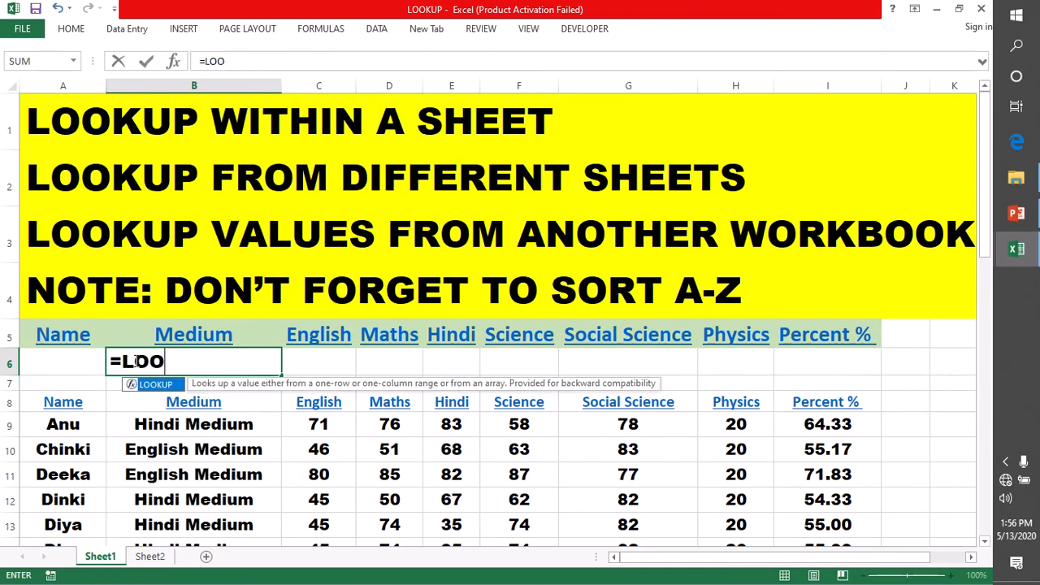
pyautogui.doubleClick(156, 384)
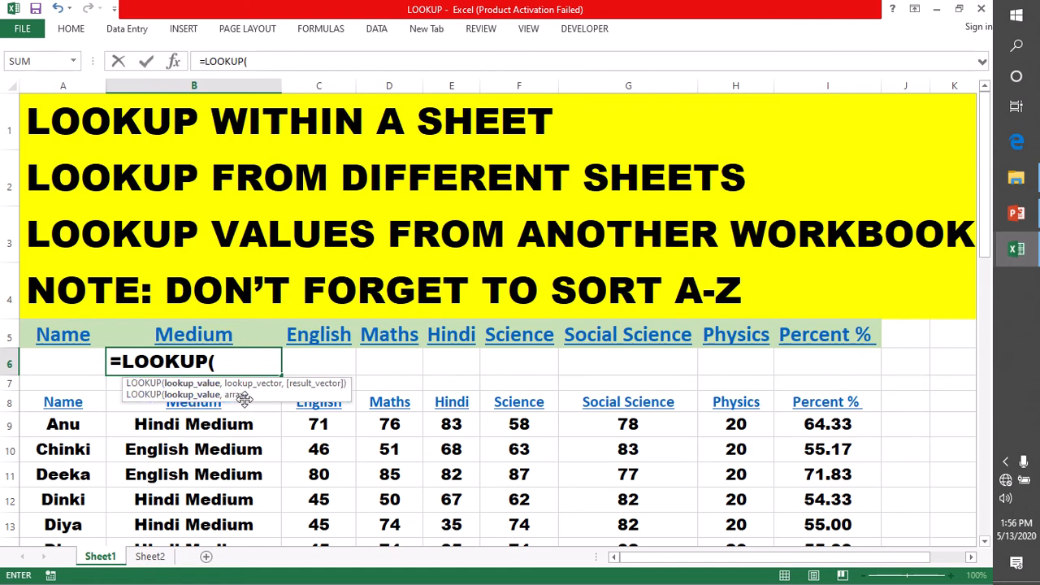
pyautogui.click(62, 359)
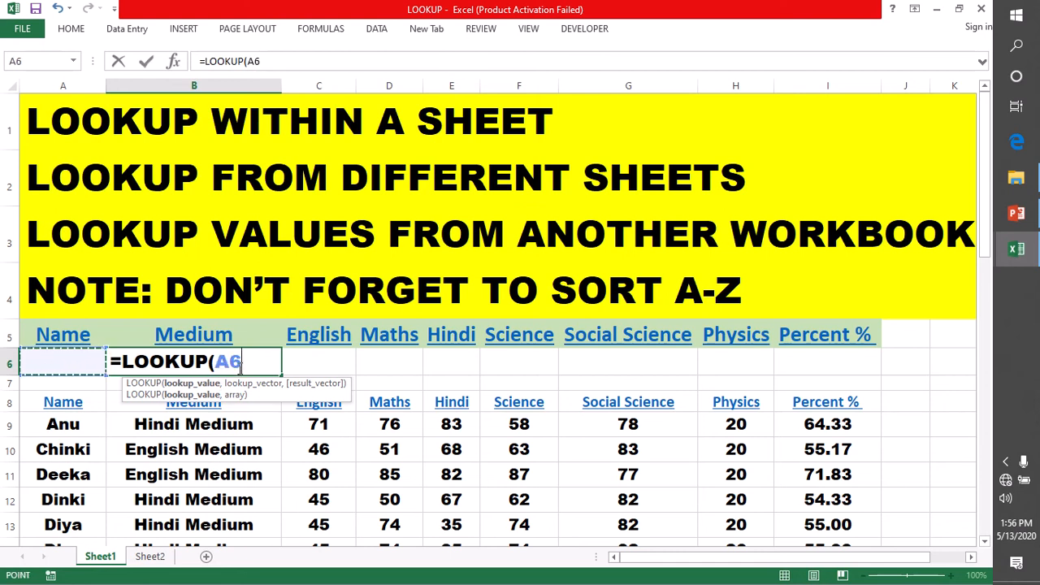
pyautogui.write(',')
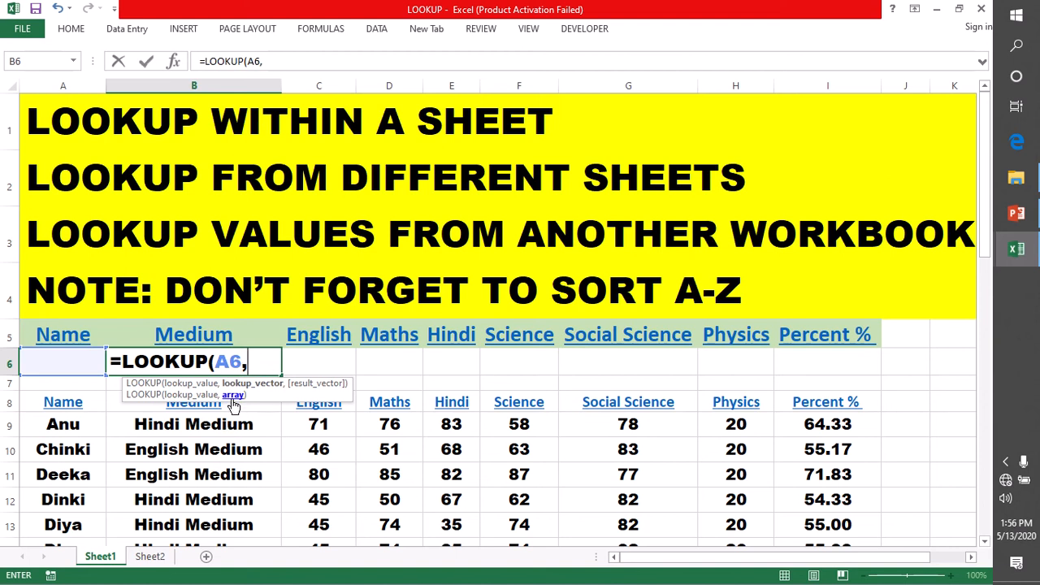
pyautogui.moveTo(65, 426); pyautogui.dragTo(239, 483)
pyautogui.scroll(10, 299, 226)
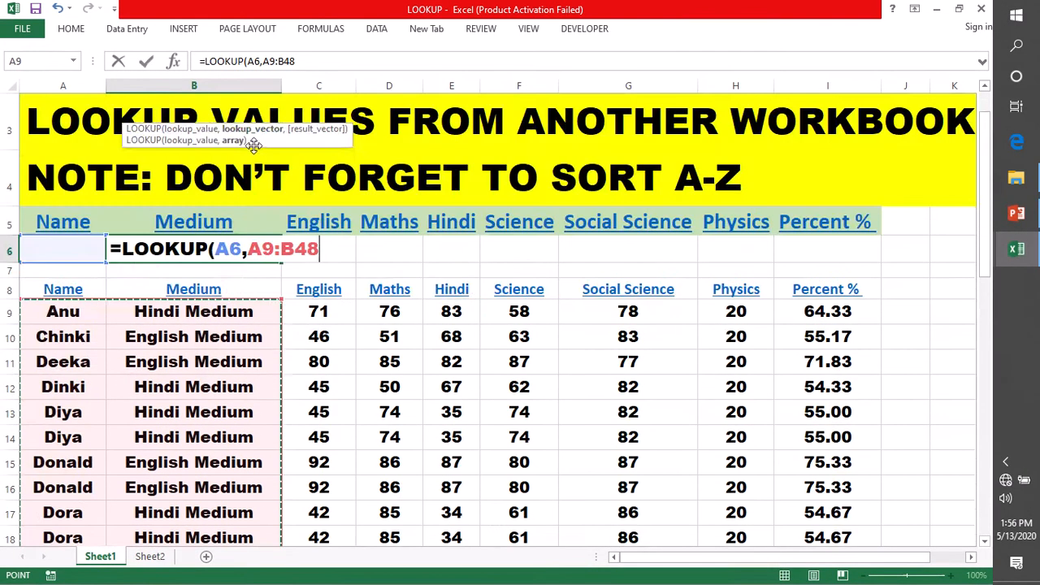
pyautogui.press('Return')
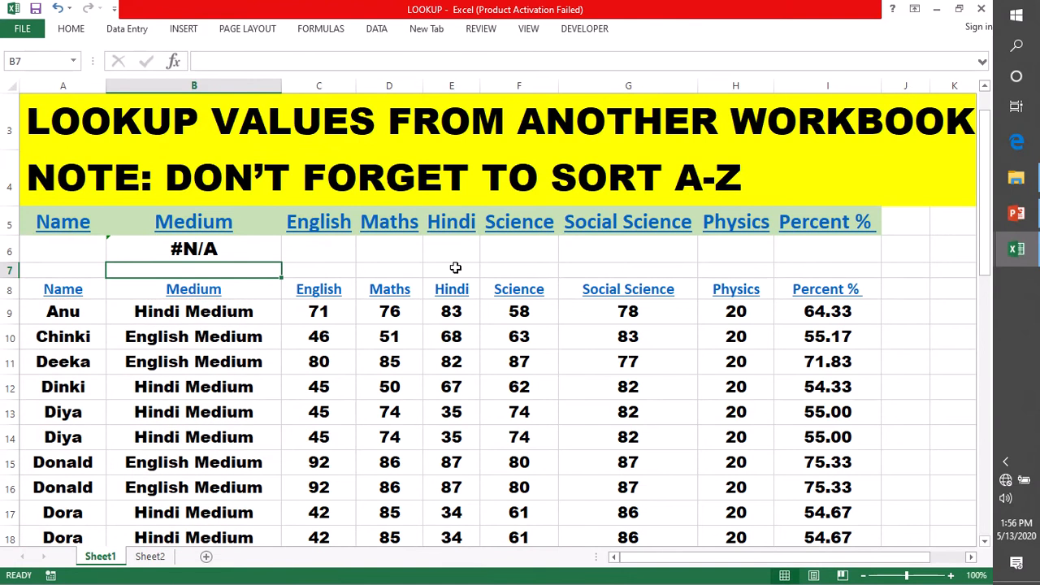
# Step: Copy the student name from cell A18 into lookup cell A6 and review the result in row 6
pyautogui.click(61, 538)
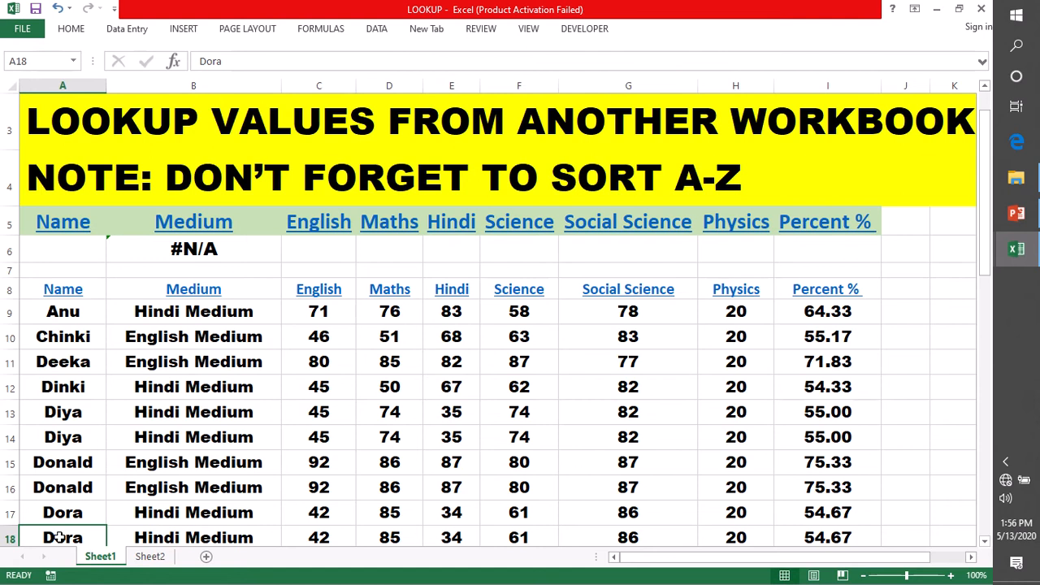
pyautogui.hotkey('ctrl', 'c')
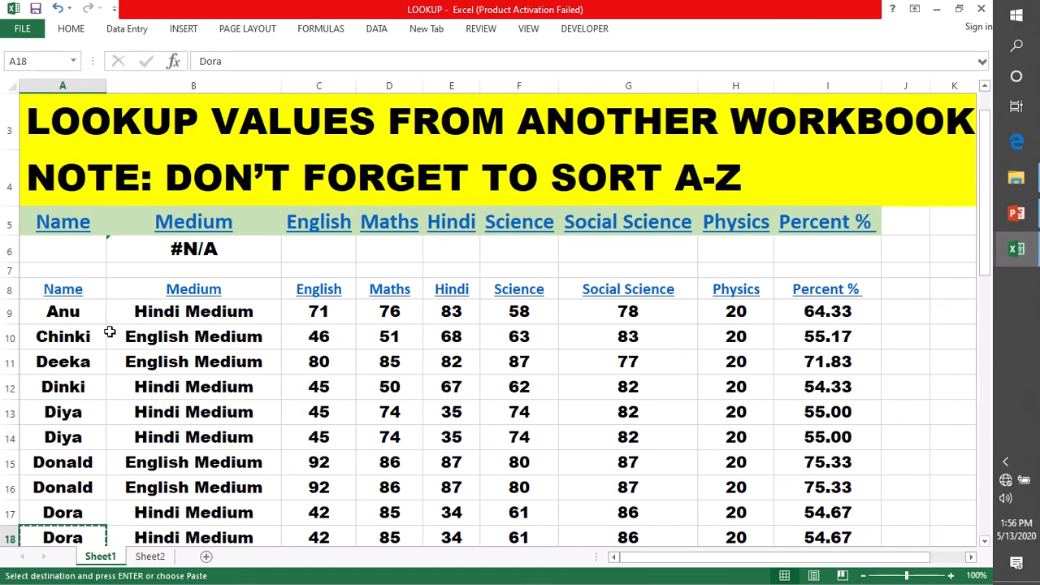
pyautogui.click(81, 241)
pyautogui.hotkey('ctrl', 'v')
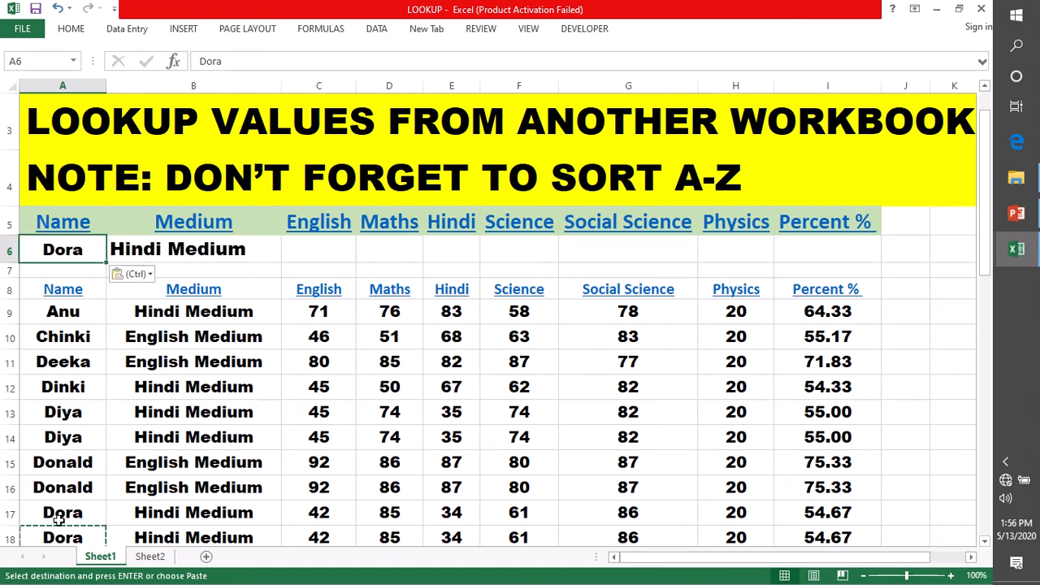
pyautogui.press('Escape')
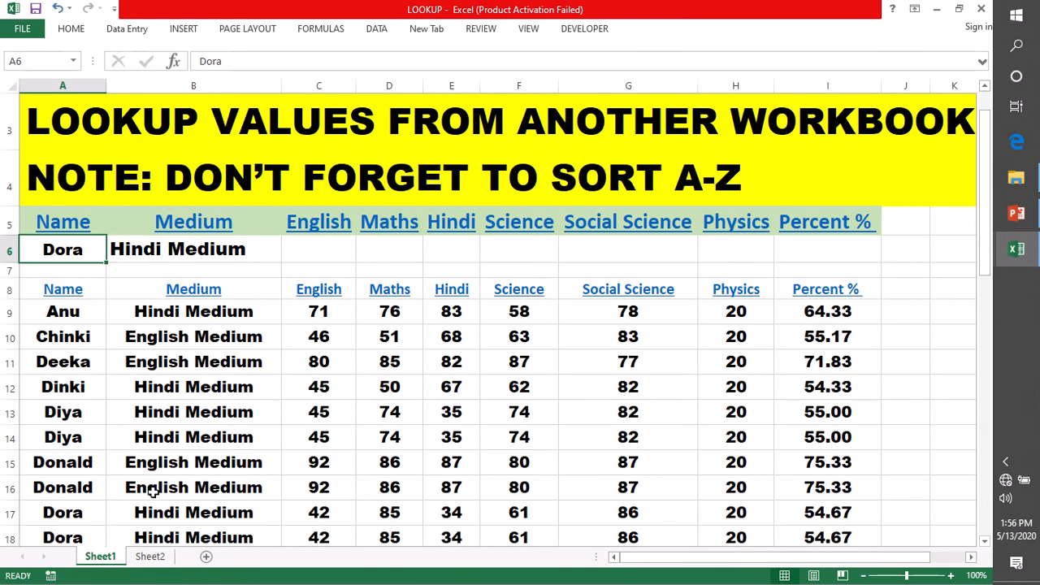
pyautogui.scroll(-2, 191, 454)
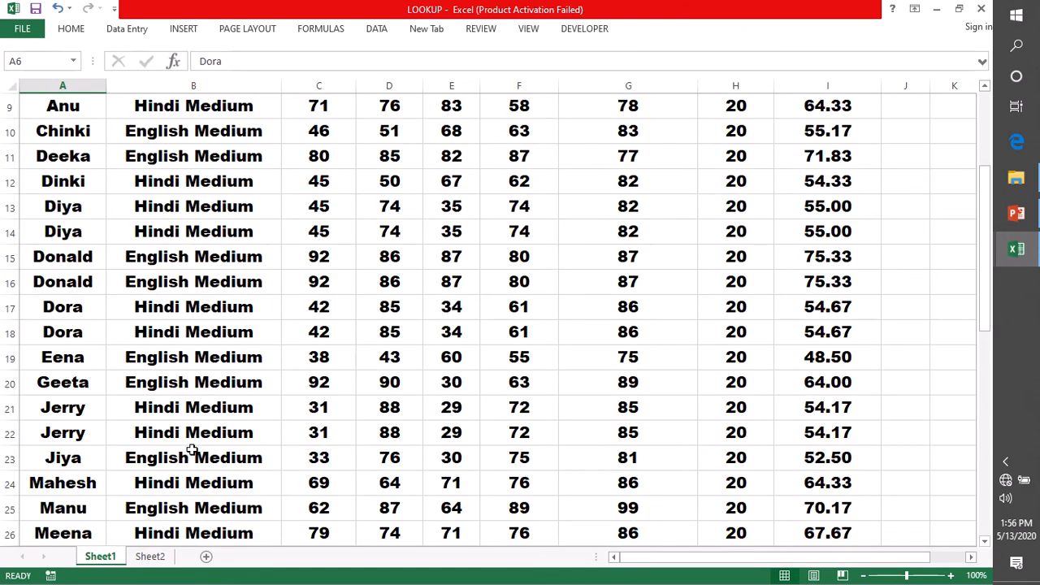
pyautogui.scroll(3, 194, 445)
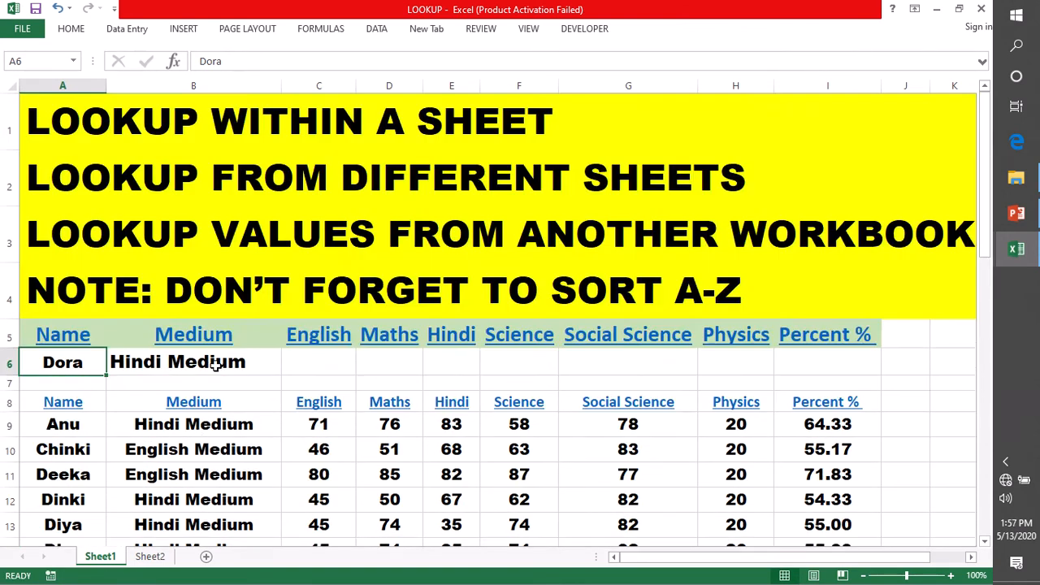
pyautogui.click(5, 363)
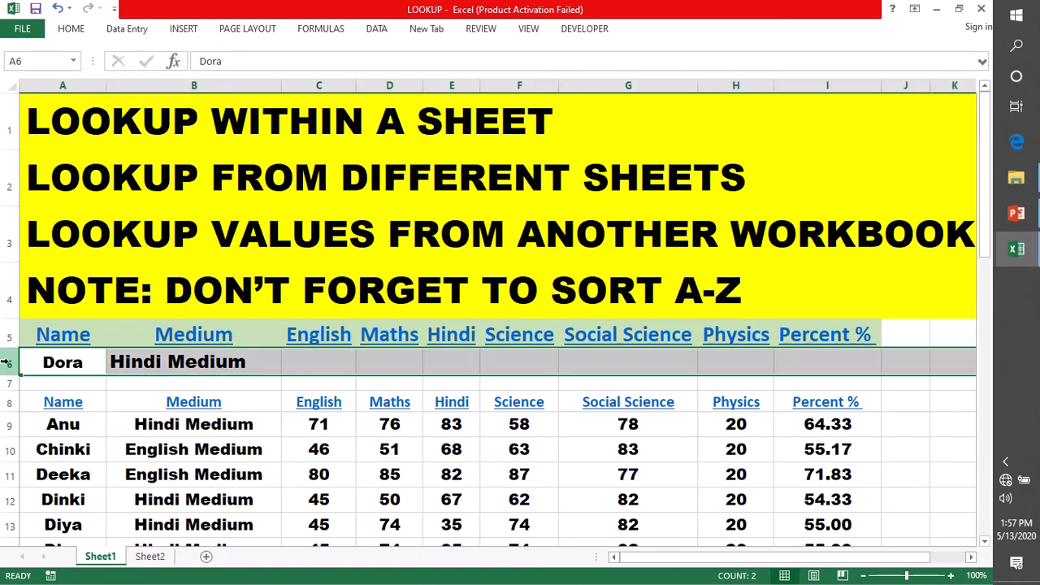
# Step: Start a LOOKUP formula in the English cell C6 with A6 as the lookup value
pyautogui.click(316, 362)
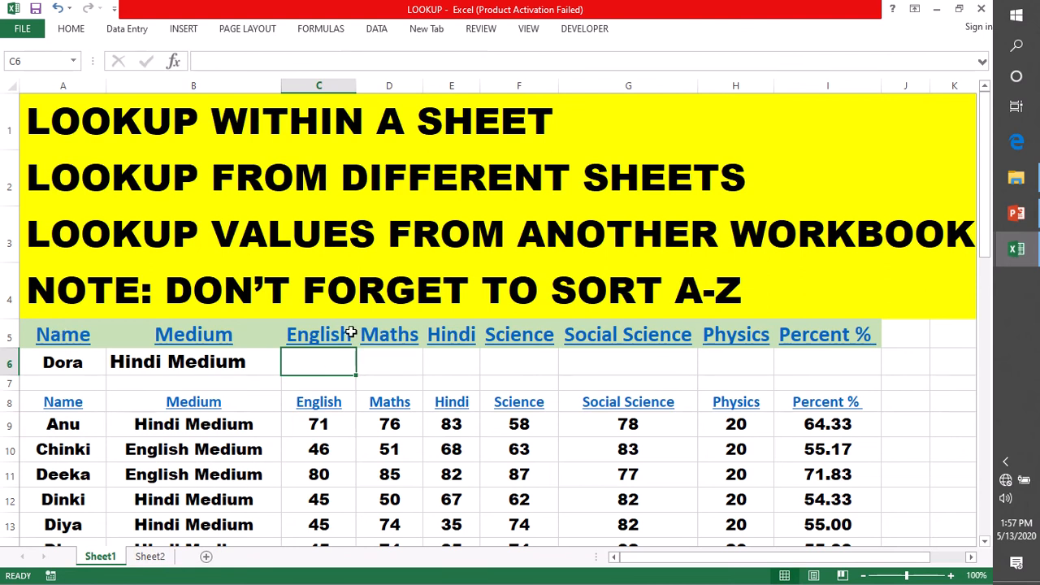
pyautogui.doubleClick(308, 359)
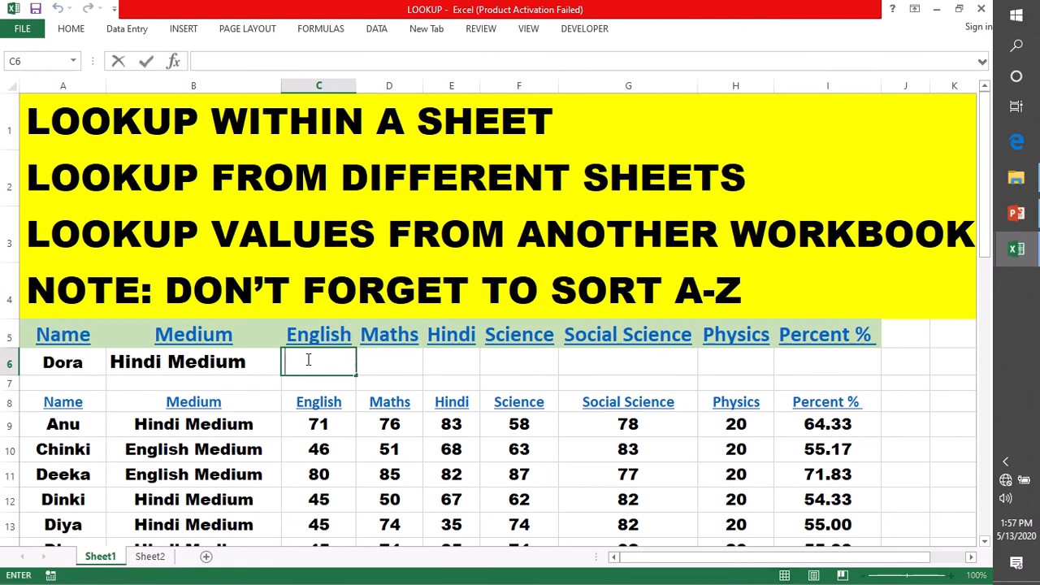
pyautogui.write('=L')
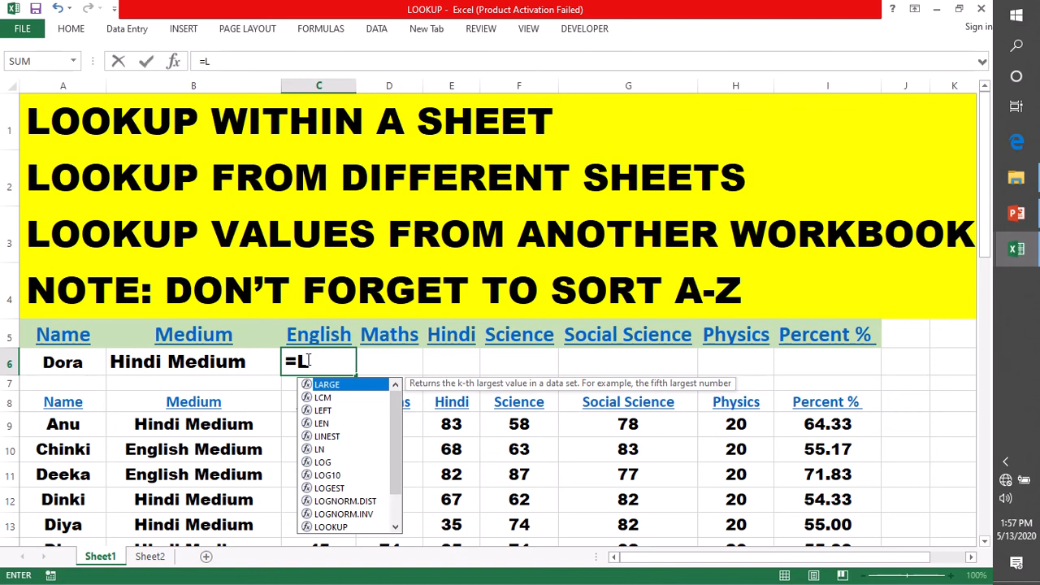
pyautogui.write('OO')
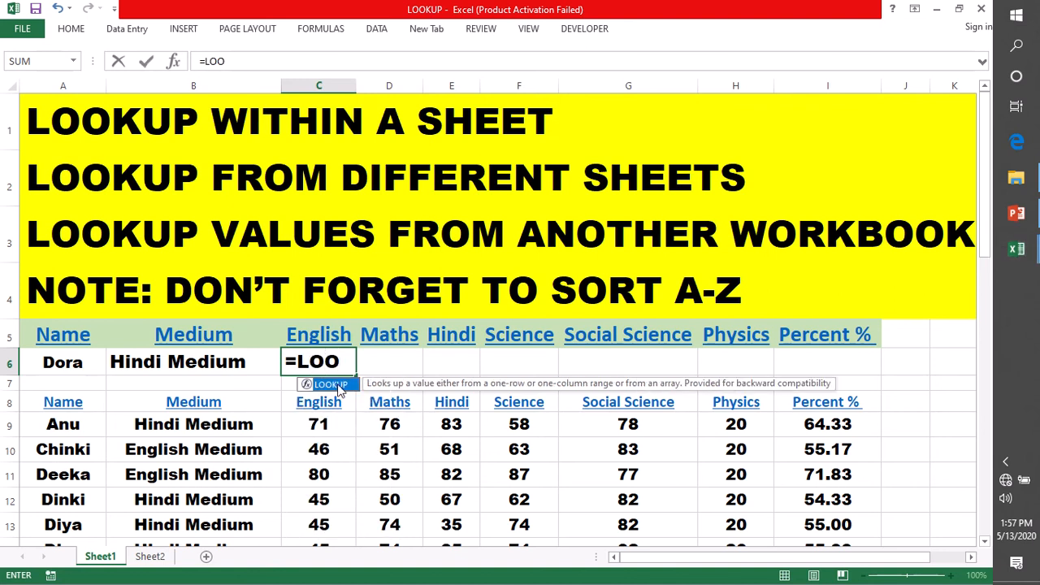
pyautogui.doubleClick(333, 384)
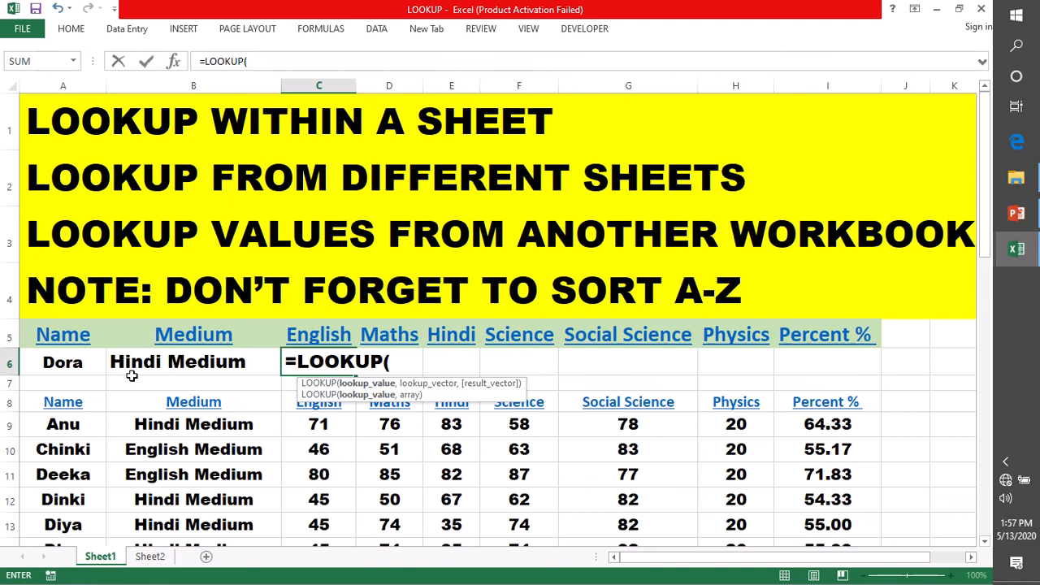
pyautogui.click(57, 367)
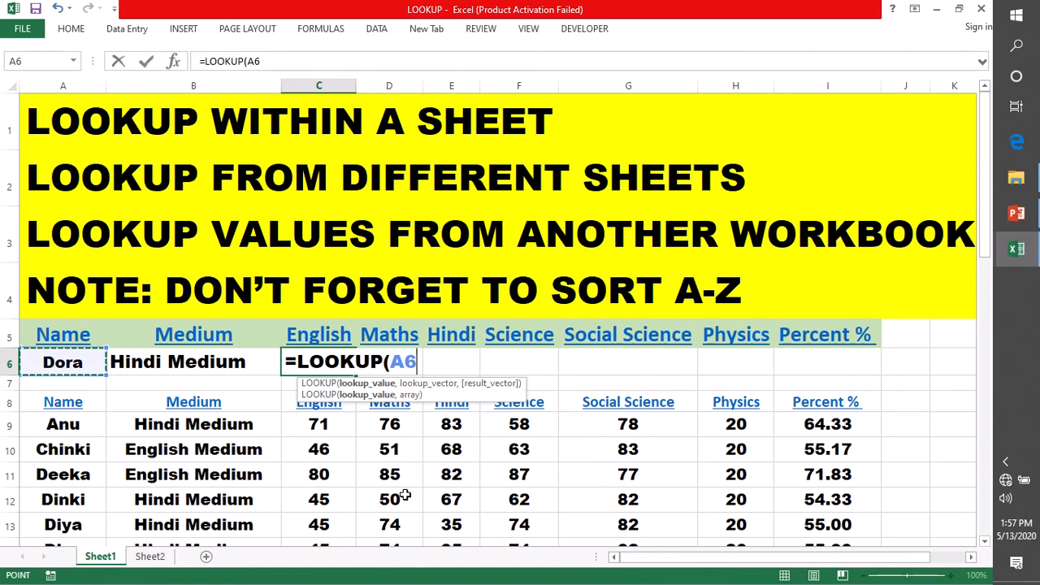
pyautogui.write(',')
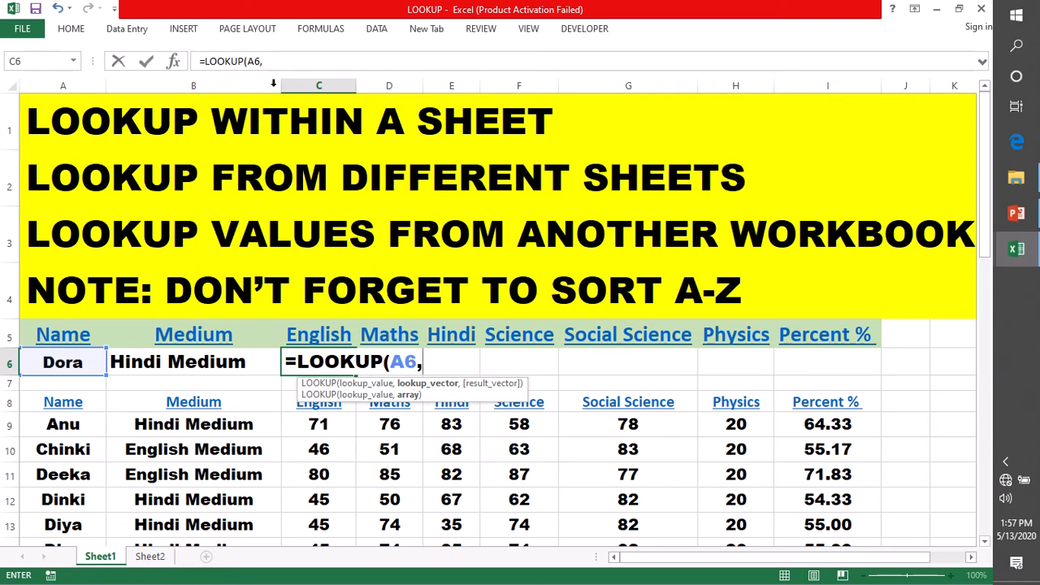
# Step: Complete the C6 formula with Sheet2!A8:I47 as the lookup range and Sheet2!C8:C47 as the result range
pyautogui.click(158, 561)
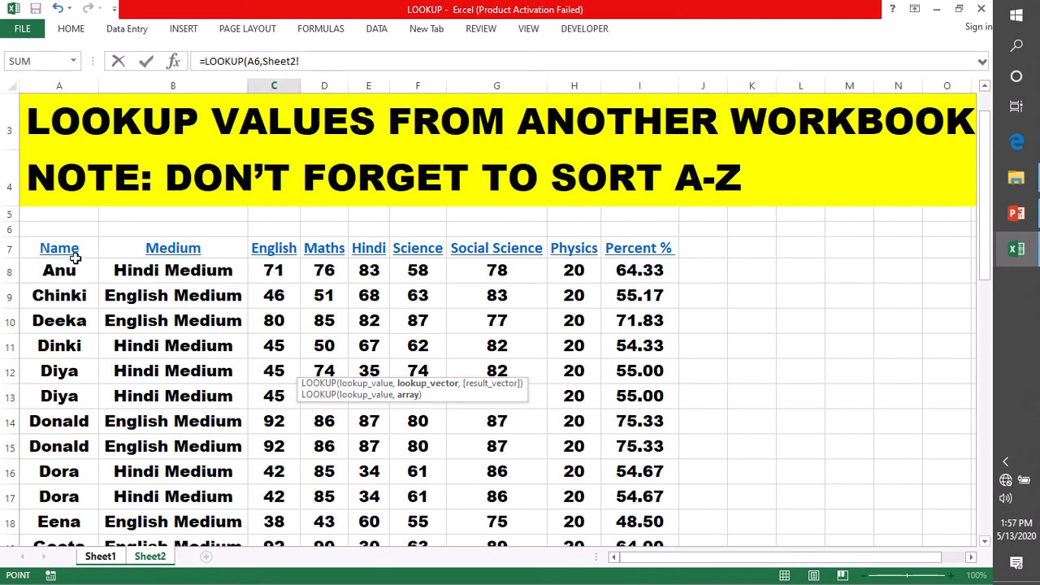
pyautogui.moveTo(35, 270); pyautogui.dragTo(664, 510)
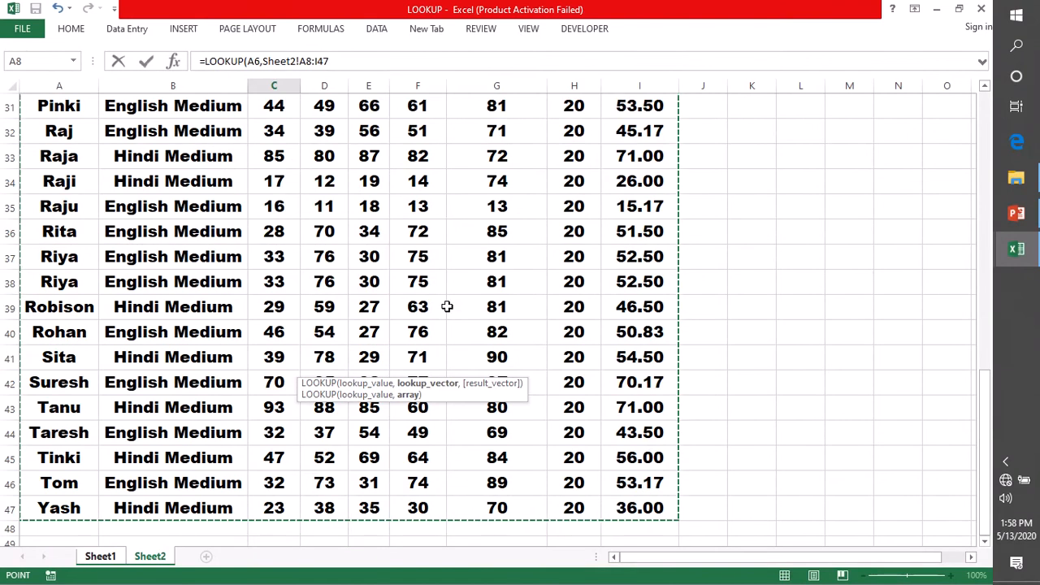
pyautogui.click(334, 61)
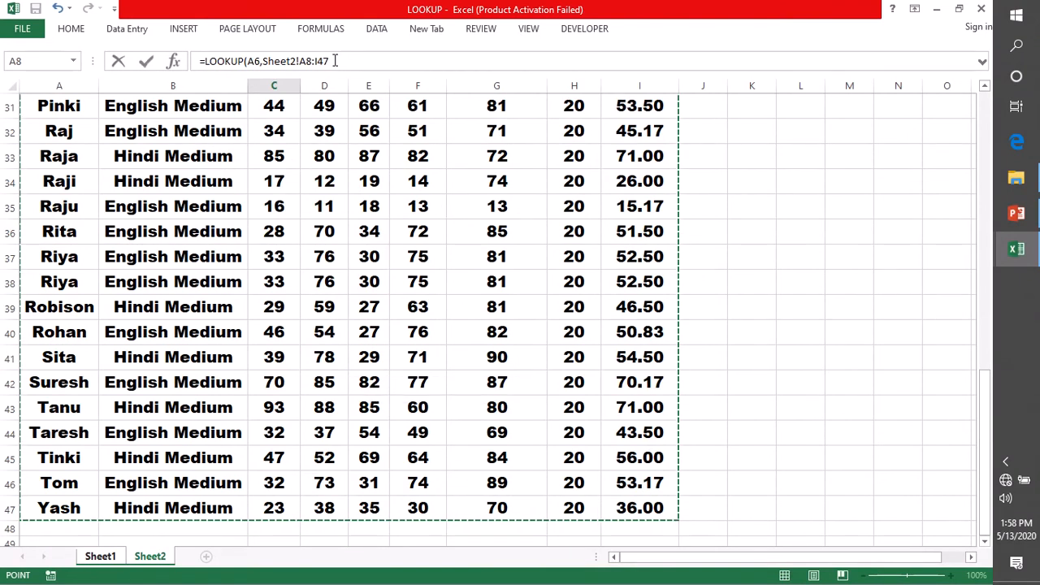
pyautogui.write(',')
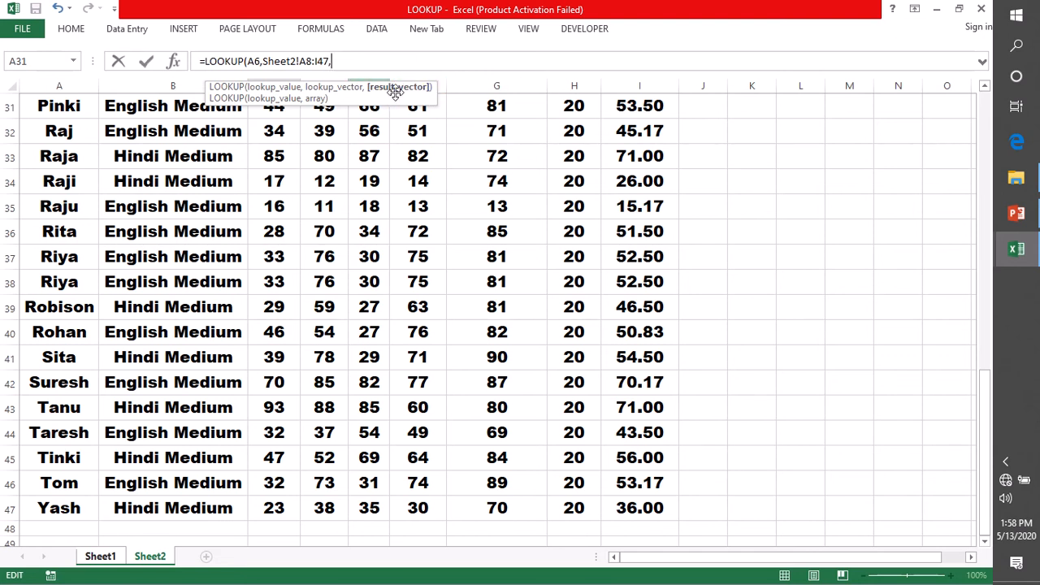
pyautogui.scroll(8, 262, 230)
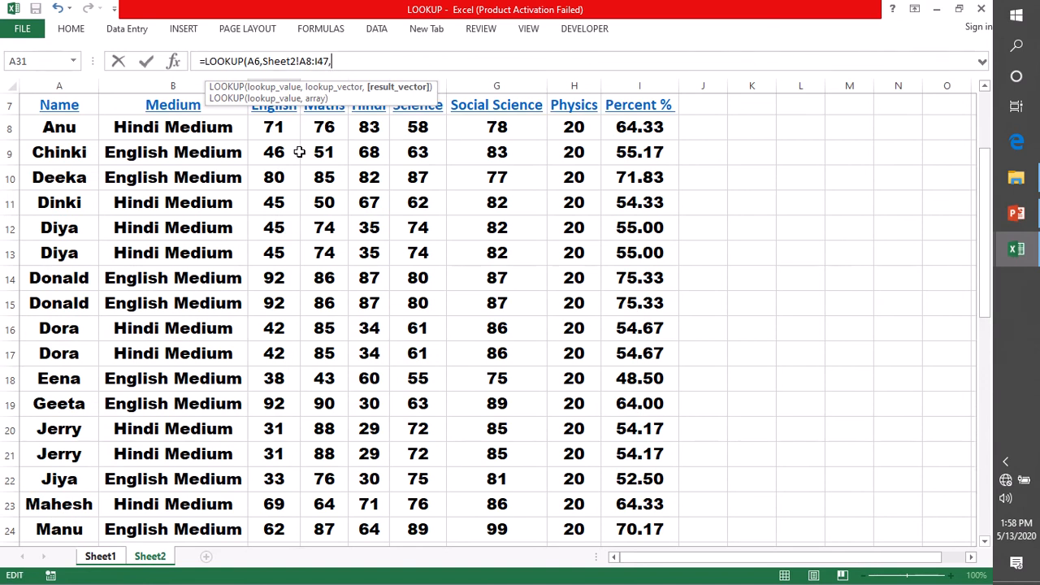
pyautogui.click(279, 126)
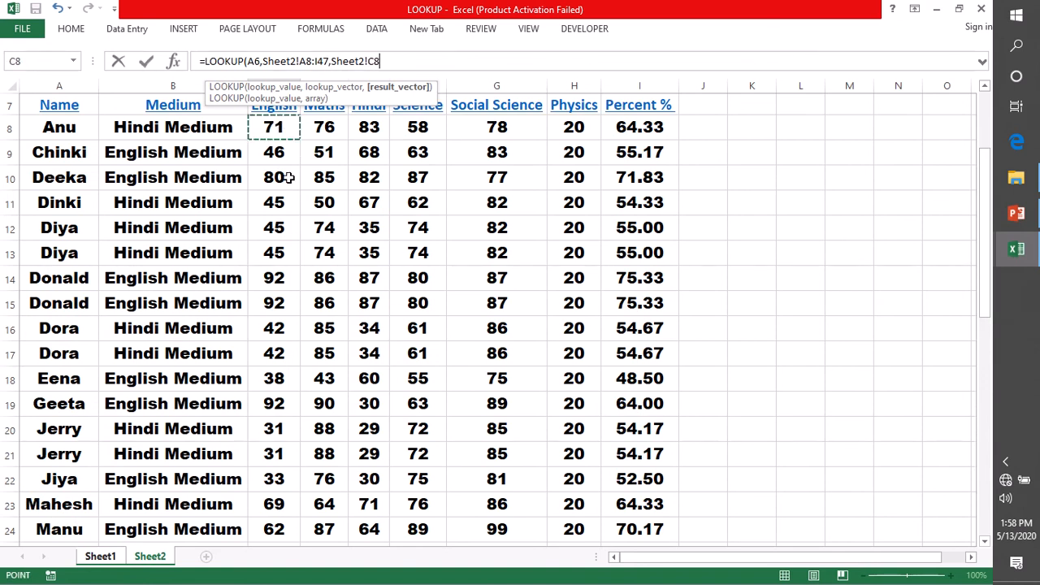
pyautogui.moveTo(288, 177); pyautogui.dragTo(280, 508)
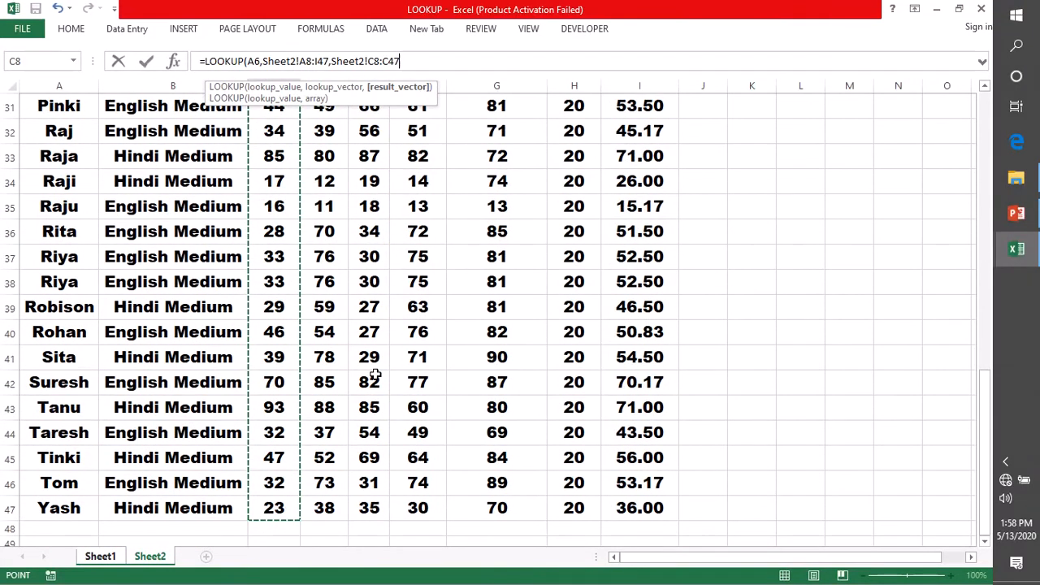
pyautogui.press('Return')
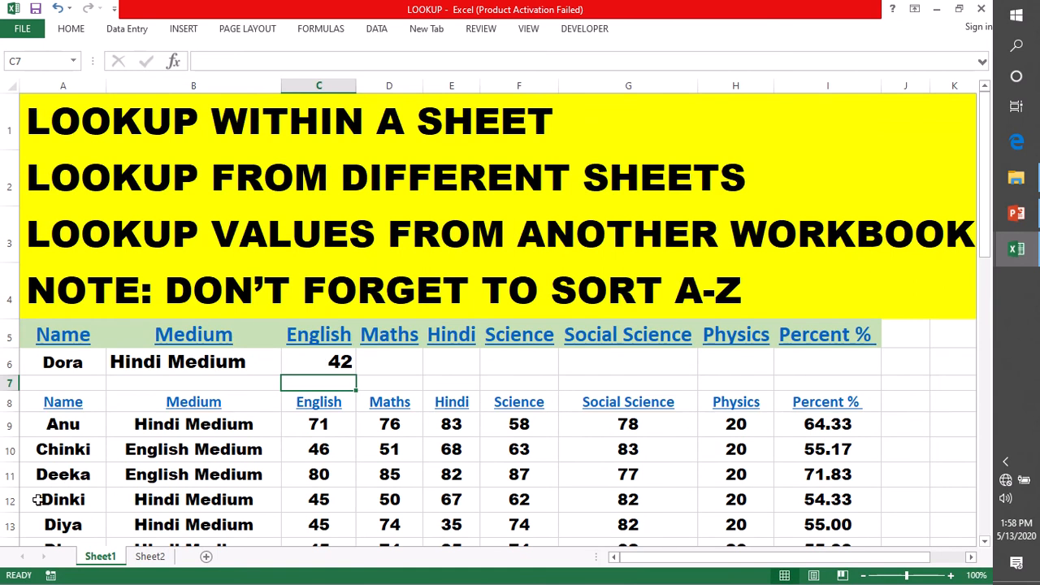
# Step: Compare the English mark in C6 with the student's record in row 17, and preview the open Marksheet workbook
pyautogui.scroll(-1, 54, 494)
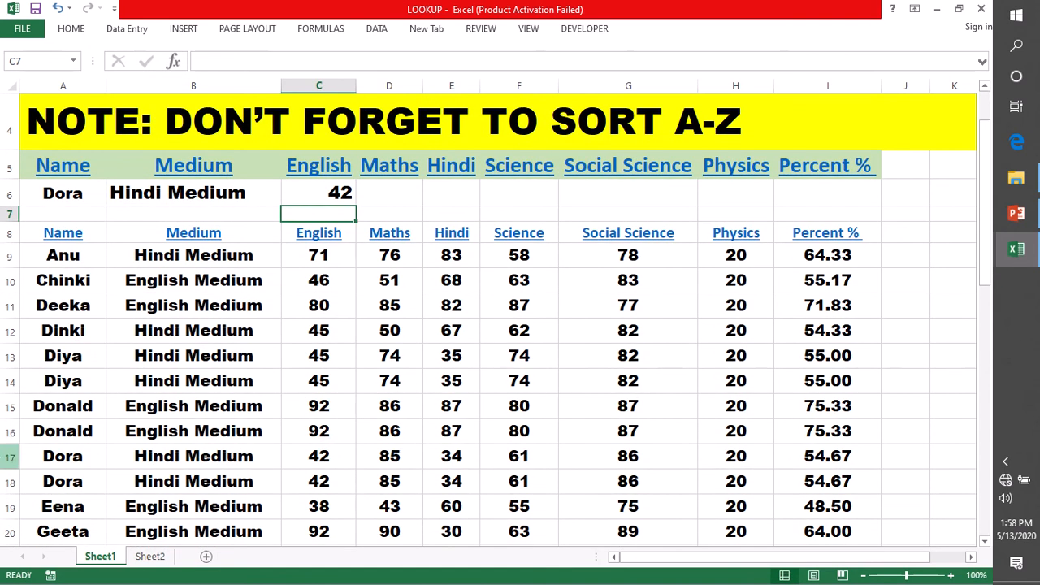
pyautogui.click(10, 456)
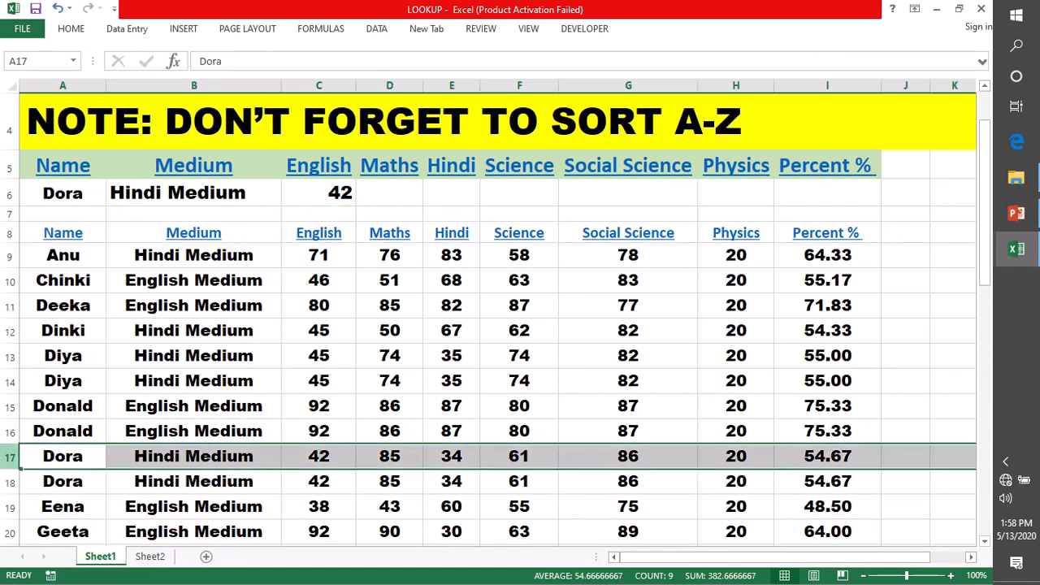
pyautogui.click(338, 460)
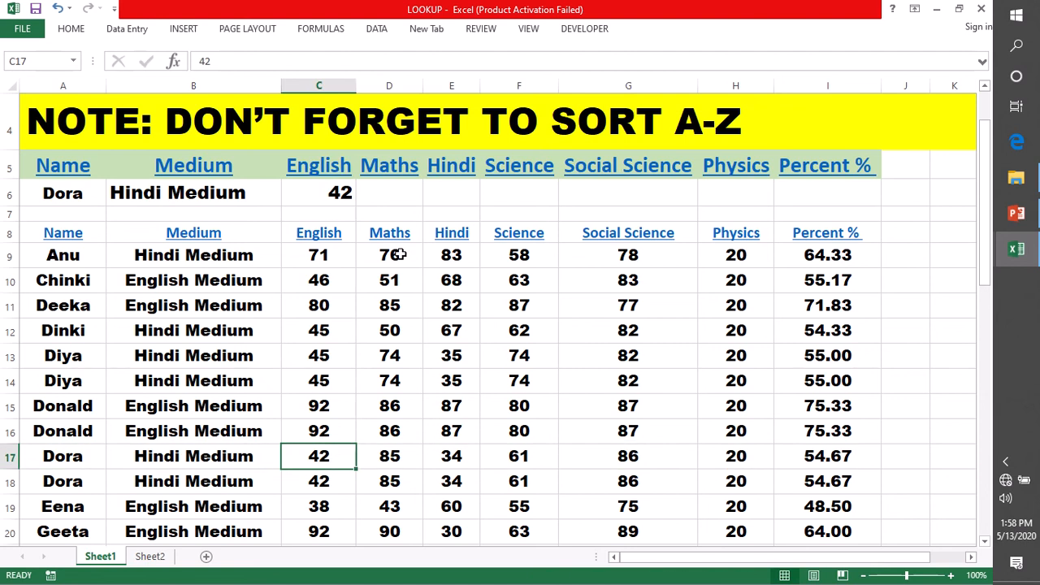
pyautogui.scroll(1, 205, 291)
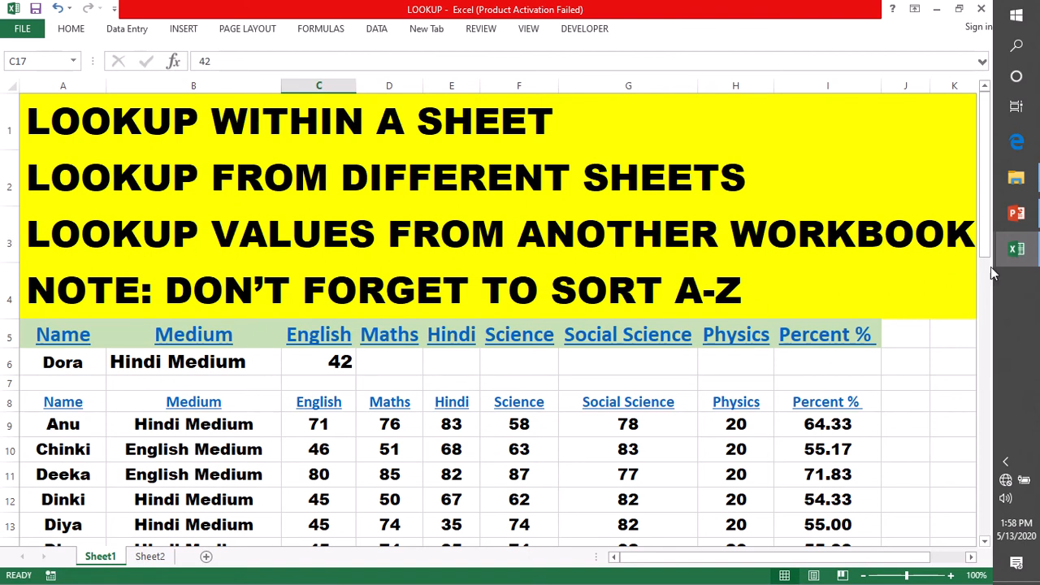
pyautogui.moveTo(1016, 261)
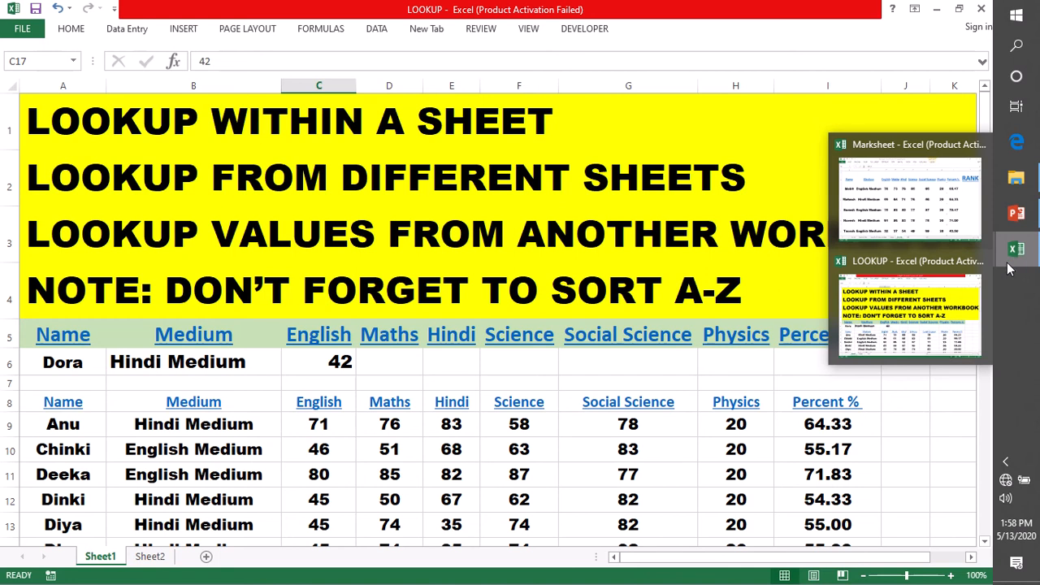
pyautogui.moveTo(403, 34)
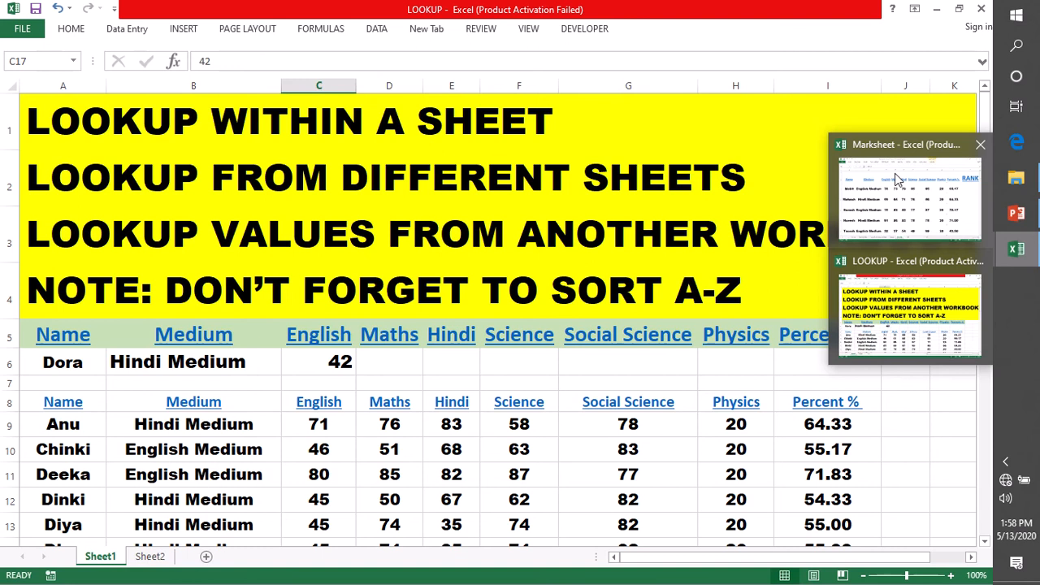
# Step: Start a LOOKUP formula in the Percent % cell I6 of the LOOKUP workbook with A6 as the lookup value
pyautogui.moveTo(897, 179)
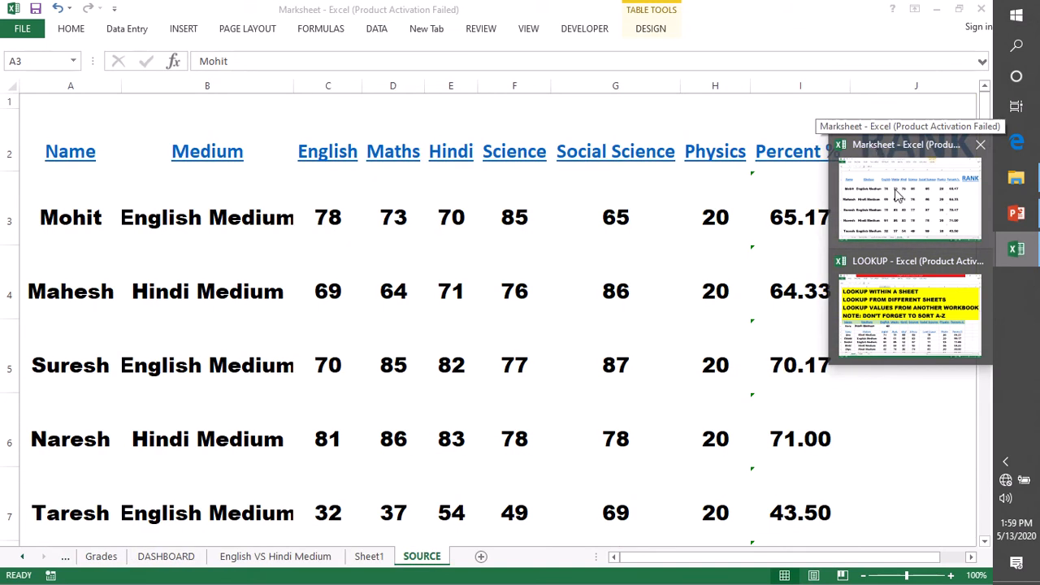
pyautogui.click(910, 317)
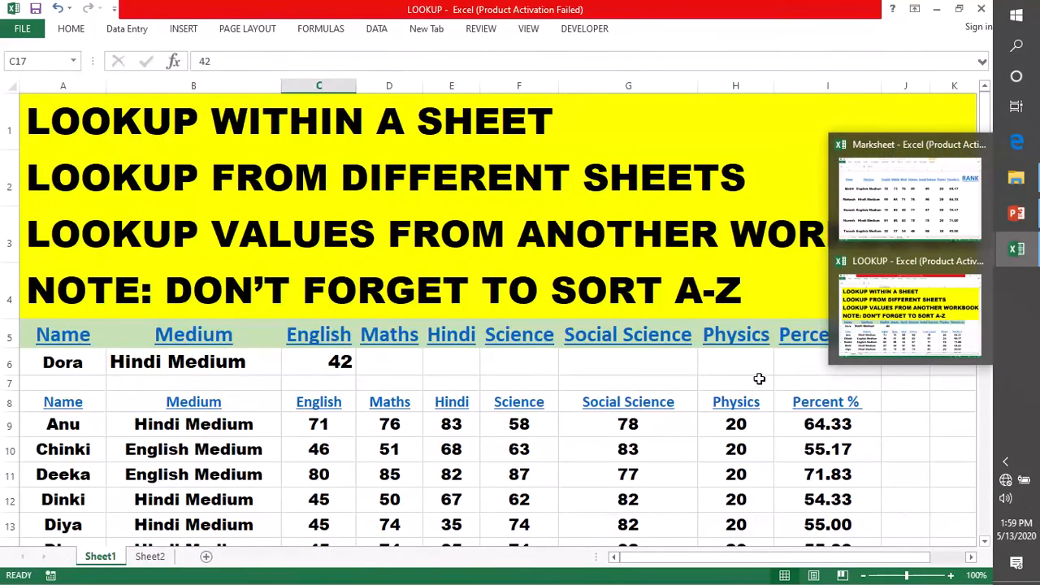
pyautogui.click(796, 365)
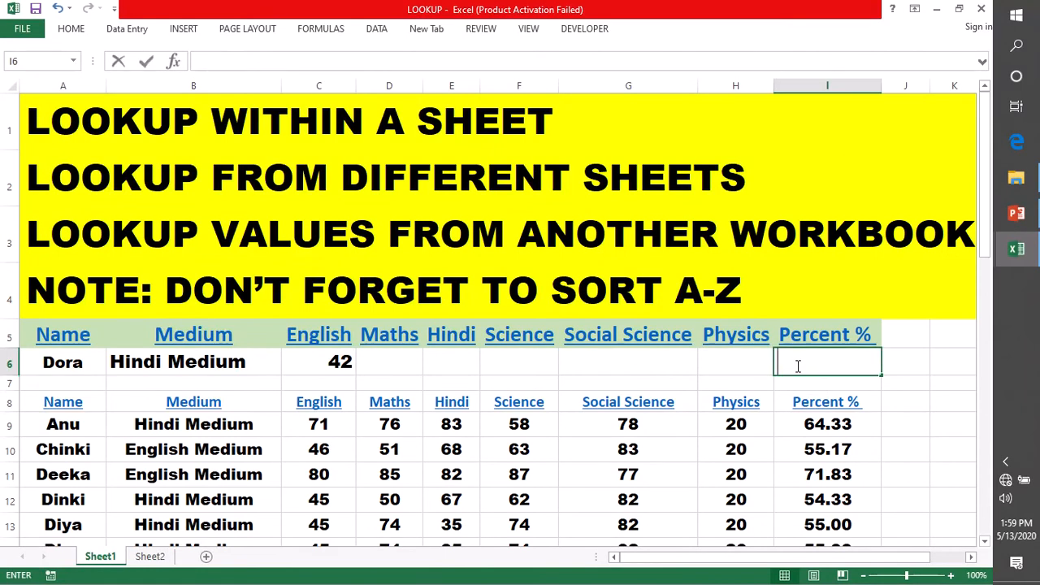
pyautogui.write('=')
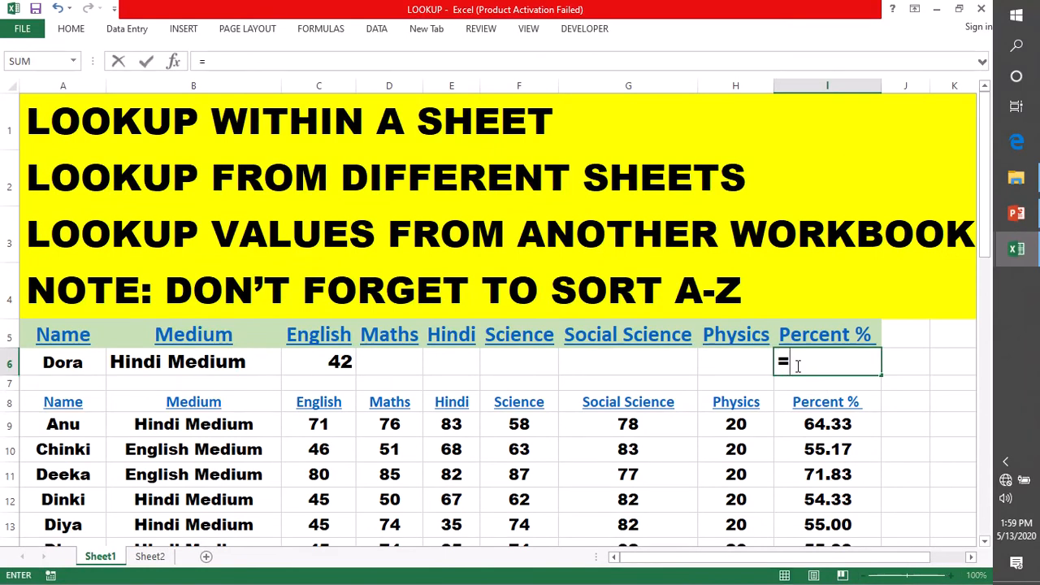
pyautogui.write('LOO')
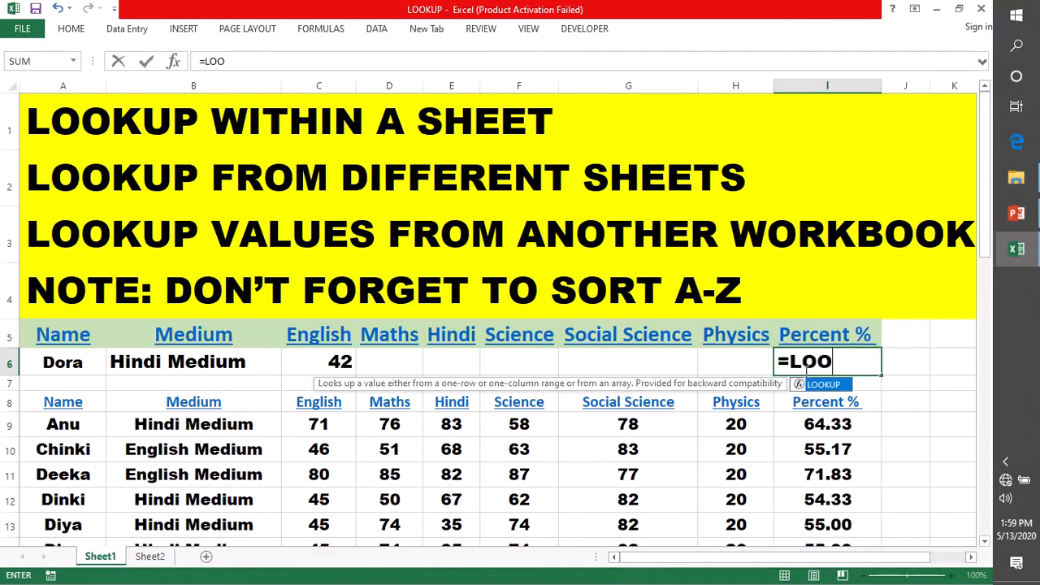
pyautogui.doubleClick(822, 386)
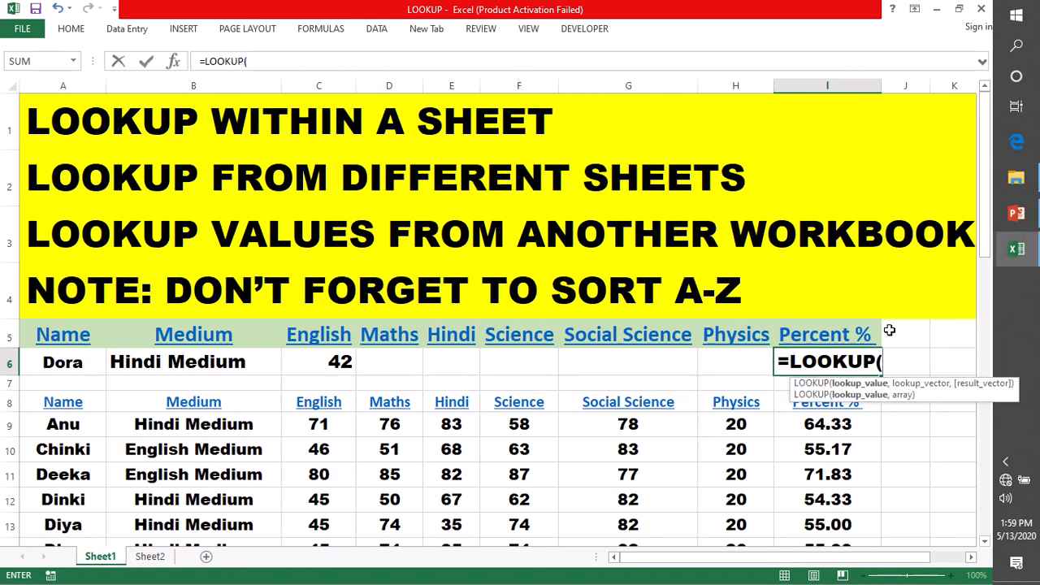
pyautogui.click(49, 366)
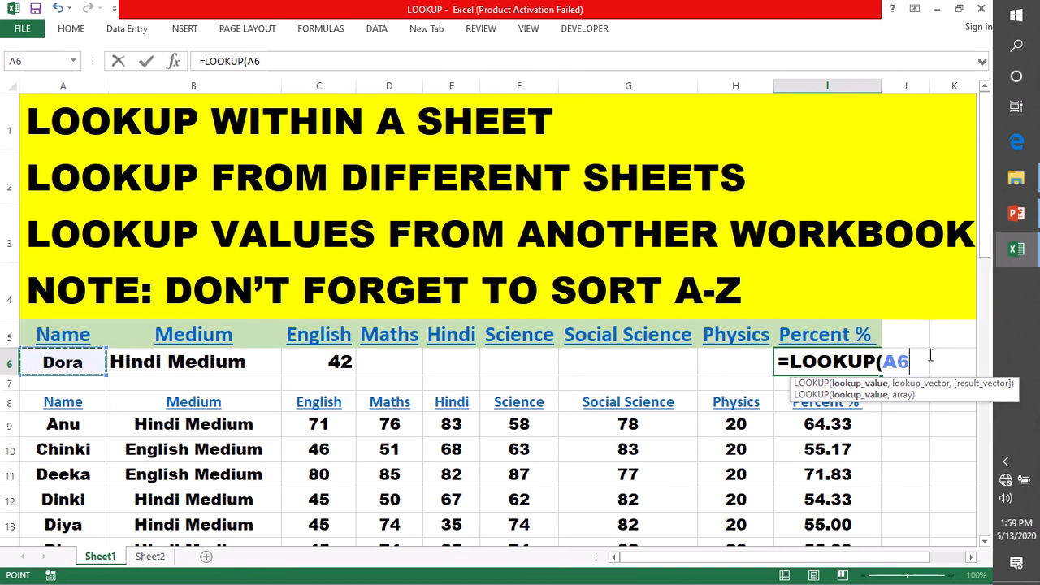
pyautogui.write(',')
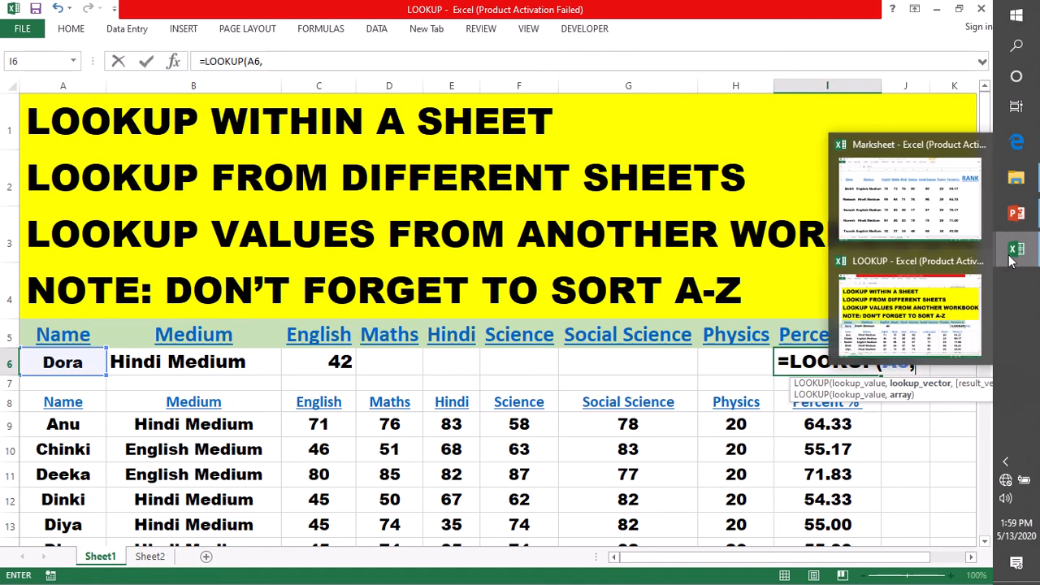
# Step: Switch to the Marksheet workbook and set SOURCE!$A$3:$I$42 as the formula's lookup range
pyautogui.click(895, 216)
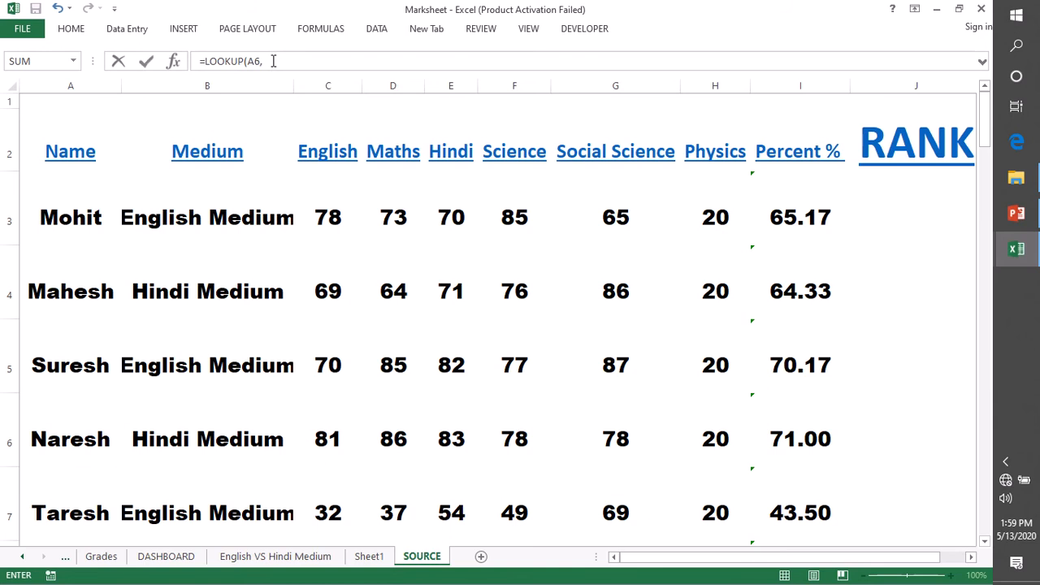
pyautogui.click(207, 85)
pyautogui.press('BackSpace')
pyautogui.press('BackSpace')
pyautogui.press('BackSpace')
pyautogui.click(274, 85)
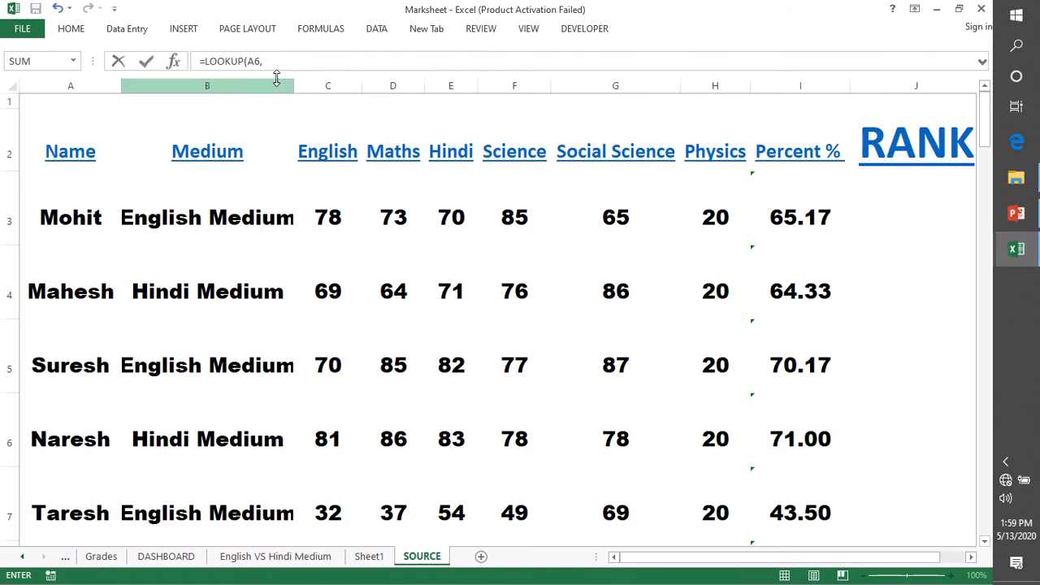
pyautogui.press('BackSpace')
pyautogui.press('BackSpace')
pyautogui.press('BackSpace')
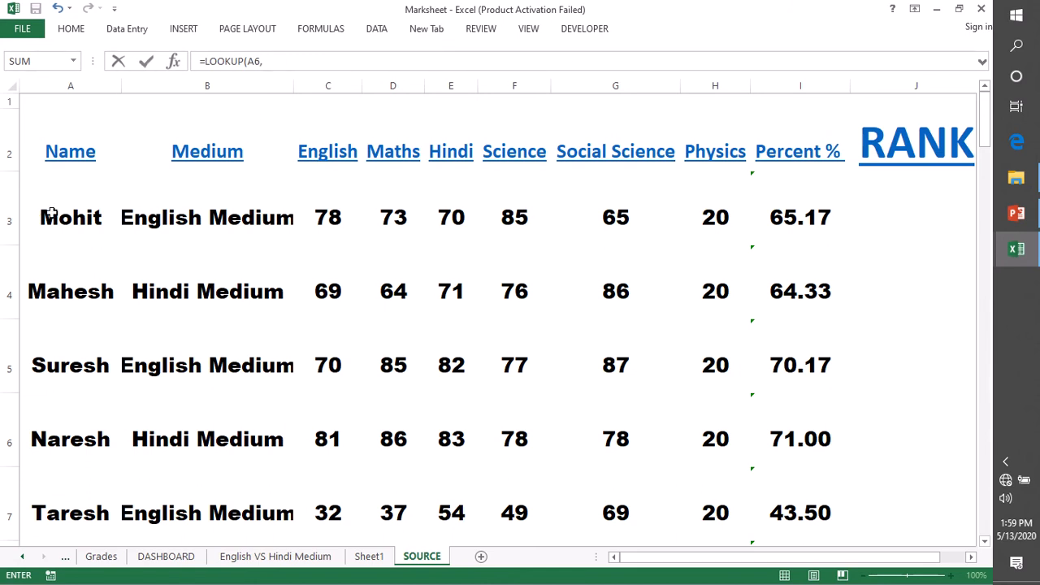
pyautogui.moveTo(47, 211); pyautogui.dragTo(815, 341)
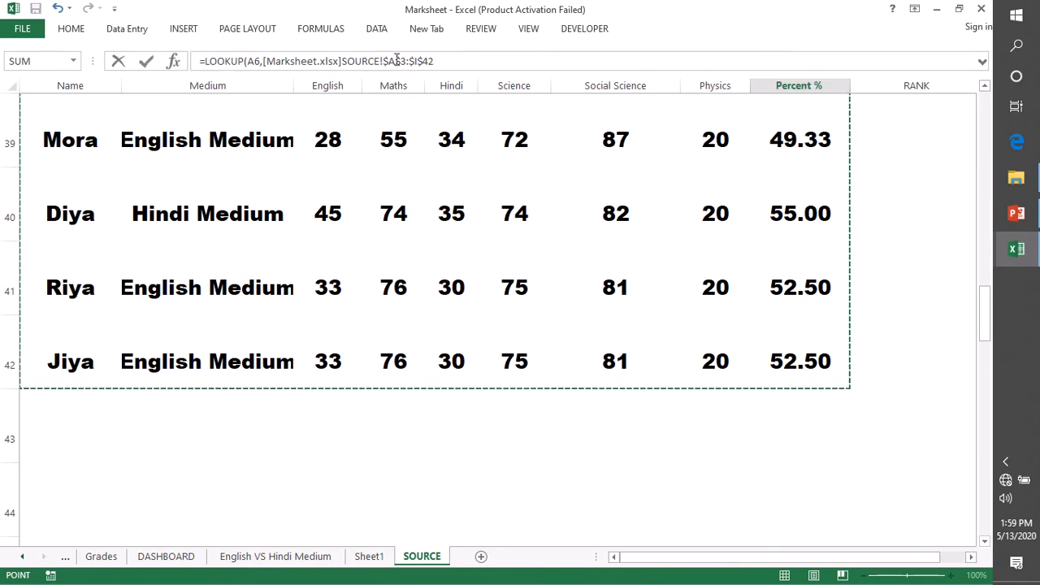
pyautogui.click(437, 61)
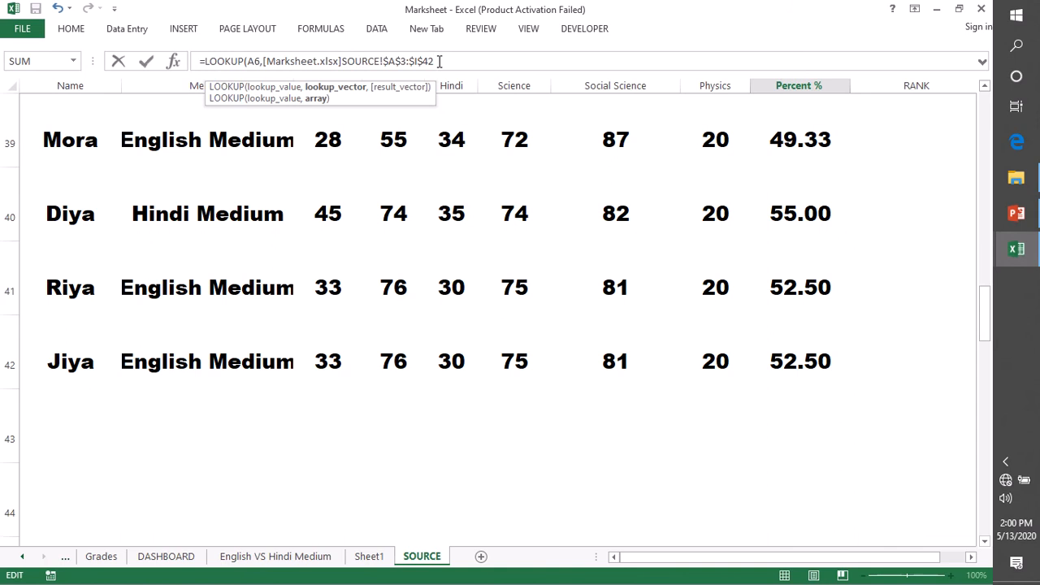
pyautogui.write(',')
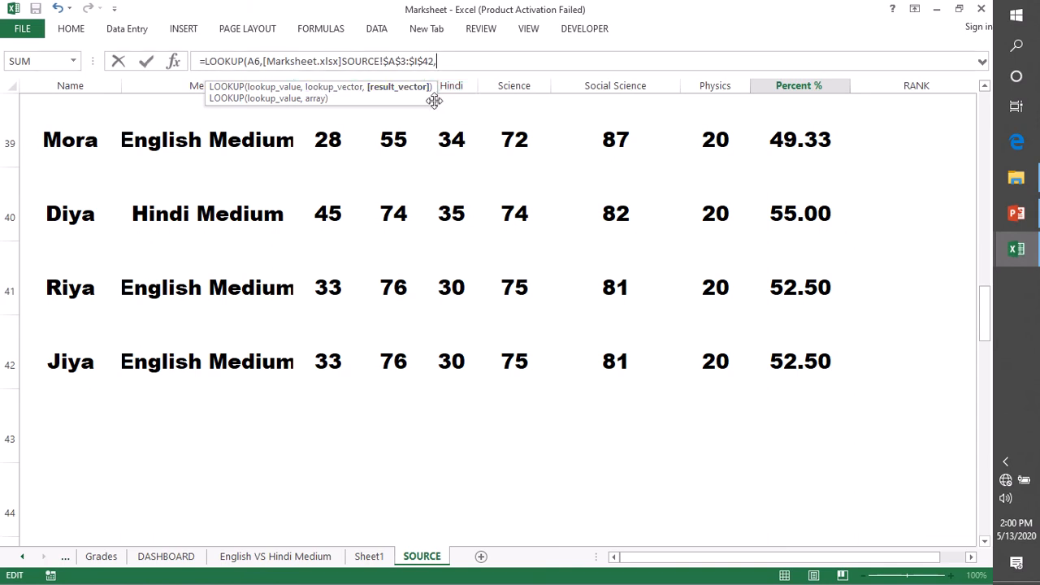
# Step: Set SOURCE!$I$3:$I$42 in the Marksheet workbook as the result range and complete the I6 formula
pyautogui.scroll(5, 841, 164)
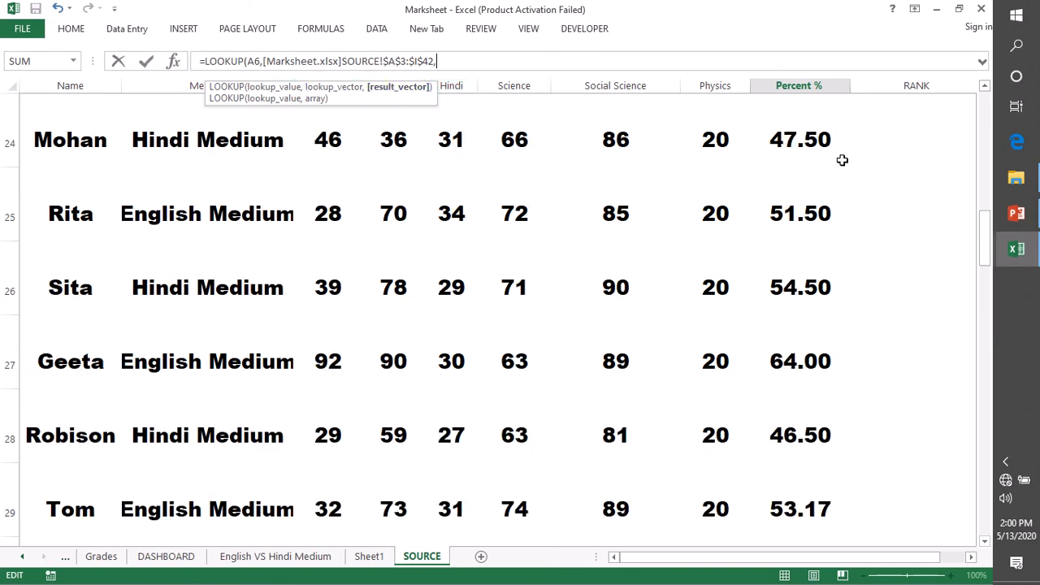
pyautogui.scroll(8, 841, 158)
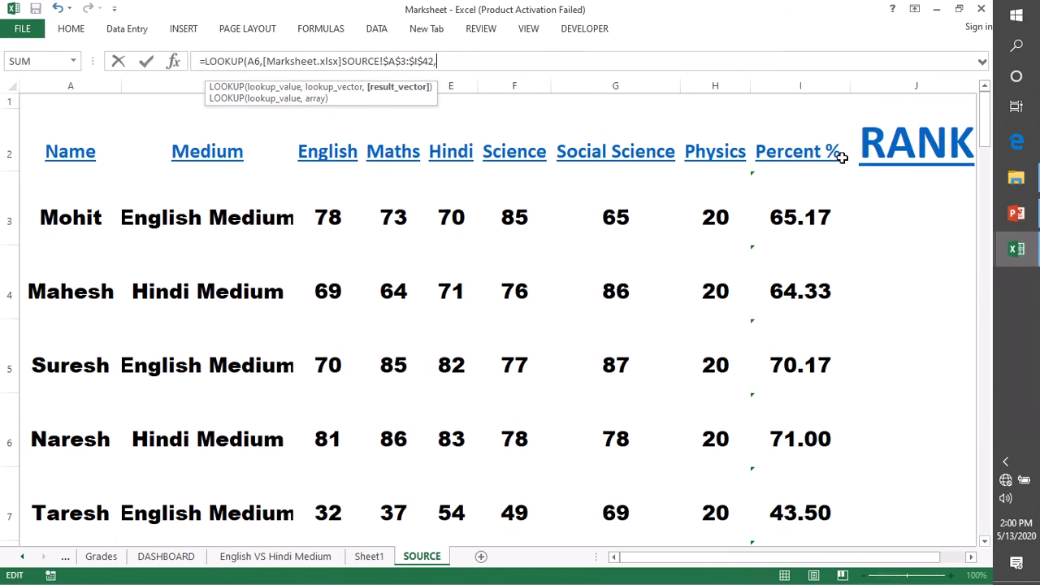
pyautogui.moveTo(794, 210); pyautogui.dragTo(791, 336)
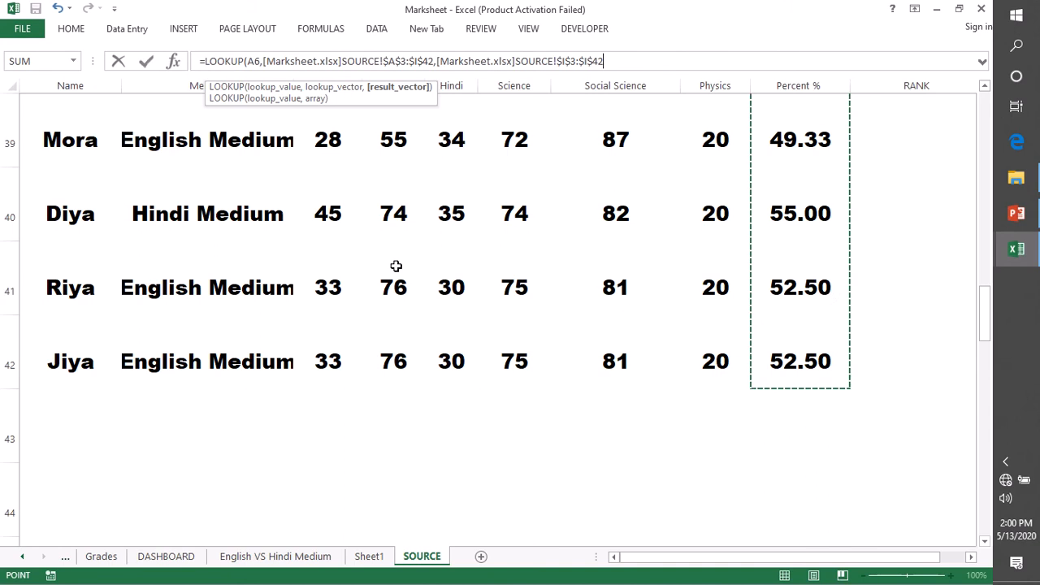
pyautogui.press('Return')
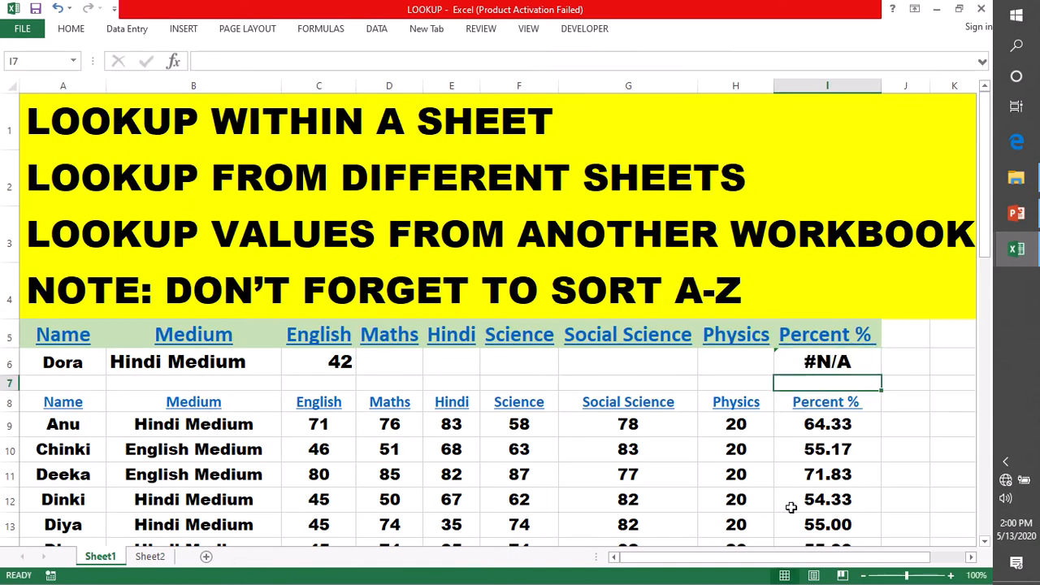
# Step: Inspect the I6 formula and examine the order of the student records on Marksheet's SOURCE sheet
pyautogui.click(811, 366)
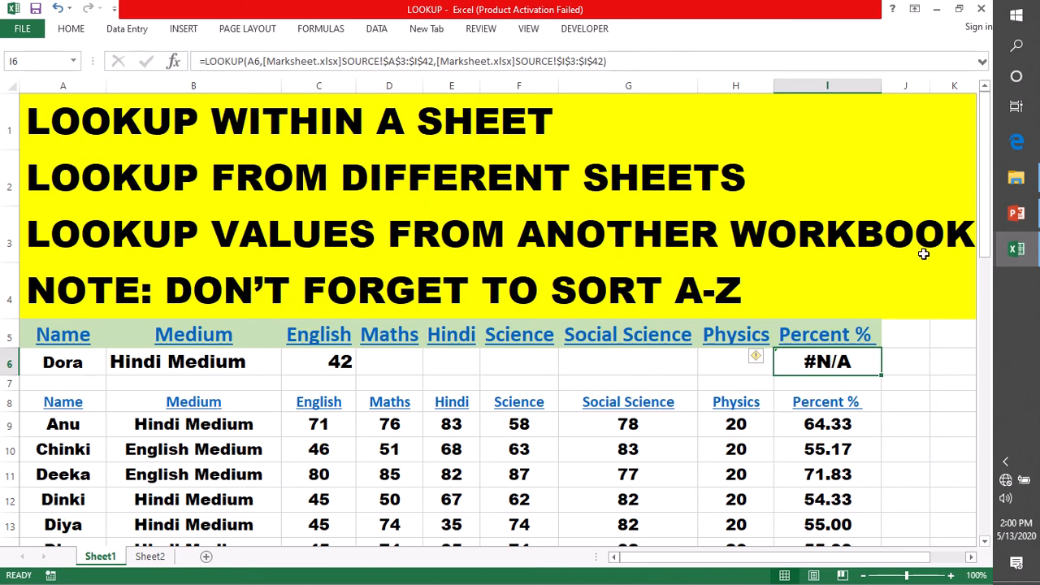
pyautogui.moveTo(1016, 252)
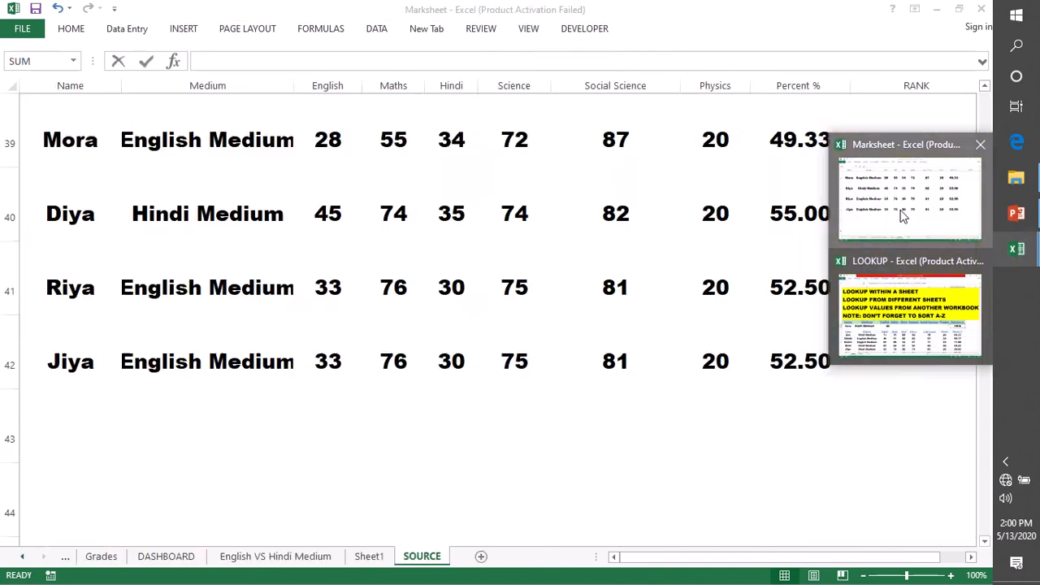
pyautogui.click(901, 212)
pyautogui.scroll(4, 431, 237)
pyautogui.scroll(5, 432, 234)
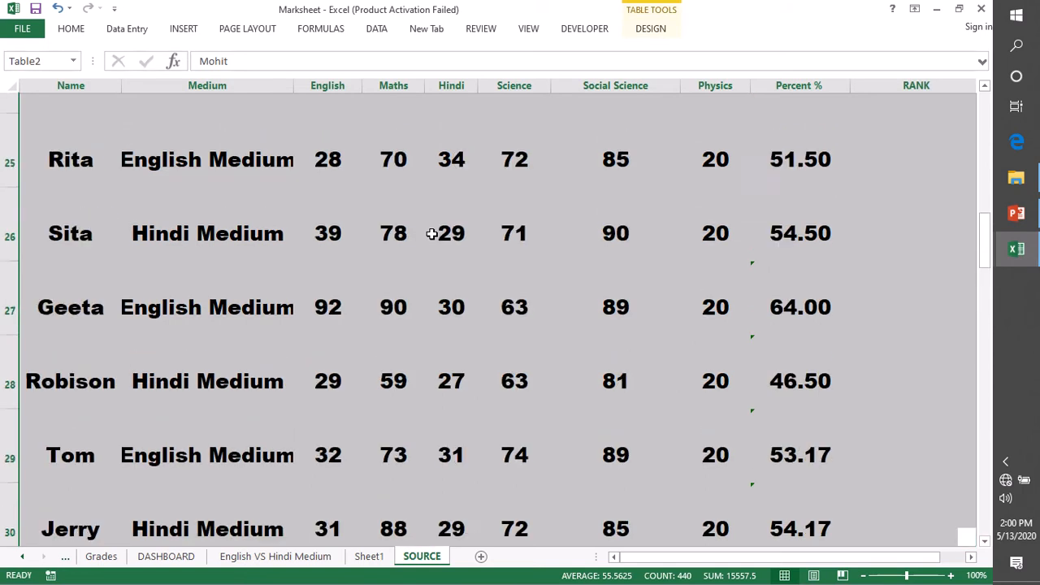
pyautogui.scroll(4, 431, 234)
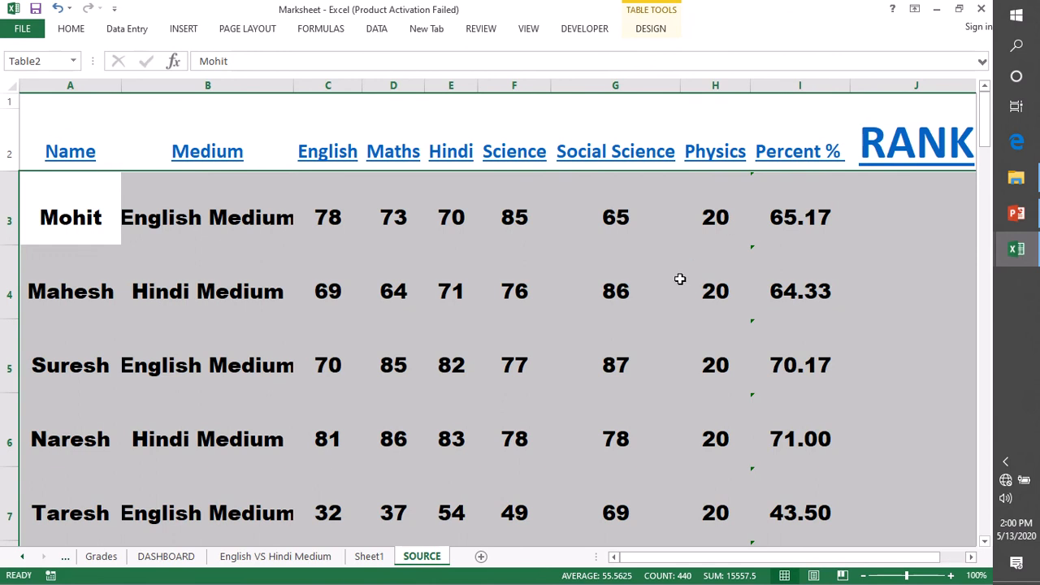
pyautogui.scroll(-3, 679, 278)
pyautogui.scroll(3, 679, 279)
pyautogui.click(45, 195)
pyautogui.moveTo(27, 204); pyautogui.dragTo(623, 223)
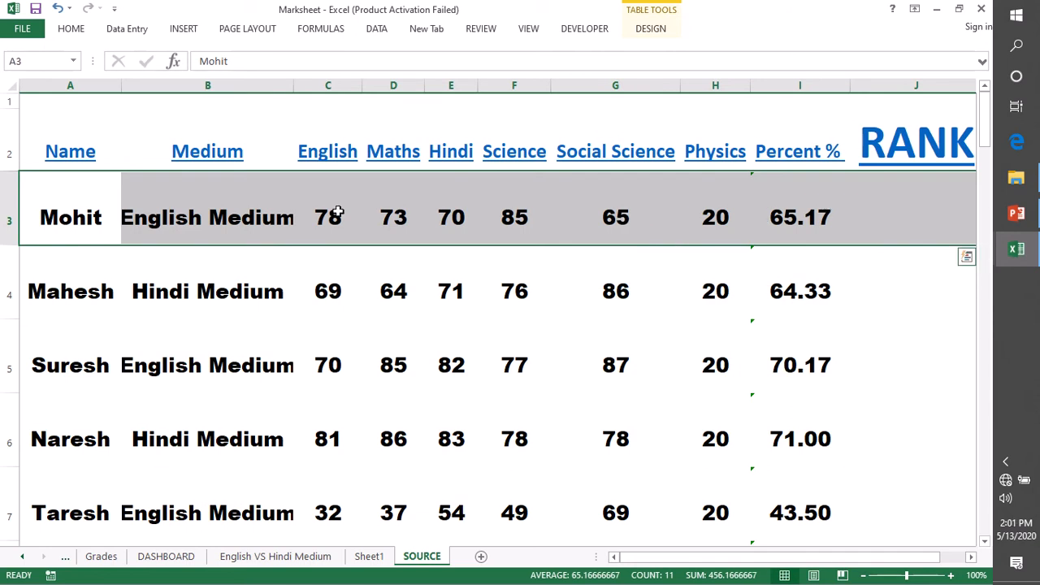
# Step: Sort the student records in A3:I42 of the SOURCE sheet from A to Z
pyautogui.moveTo(61, 204); pyautogui.dragTo(804, 528)
pyautogui.moveTo(813, 578); pyautogui.dragTo(812, 214)
pyautogui.click(71, 31)
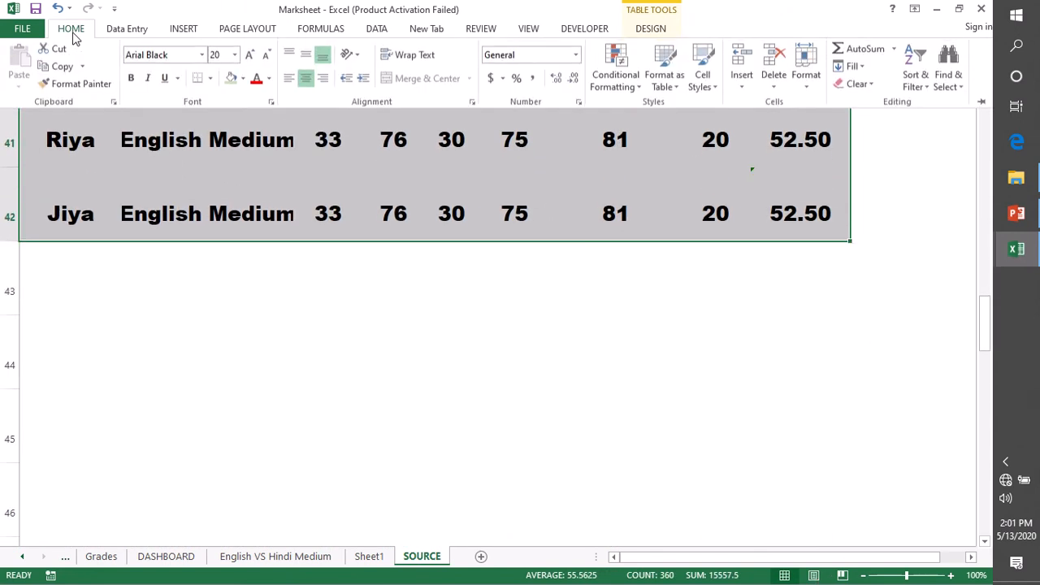
pyautogui.click(922, 91)
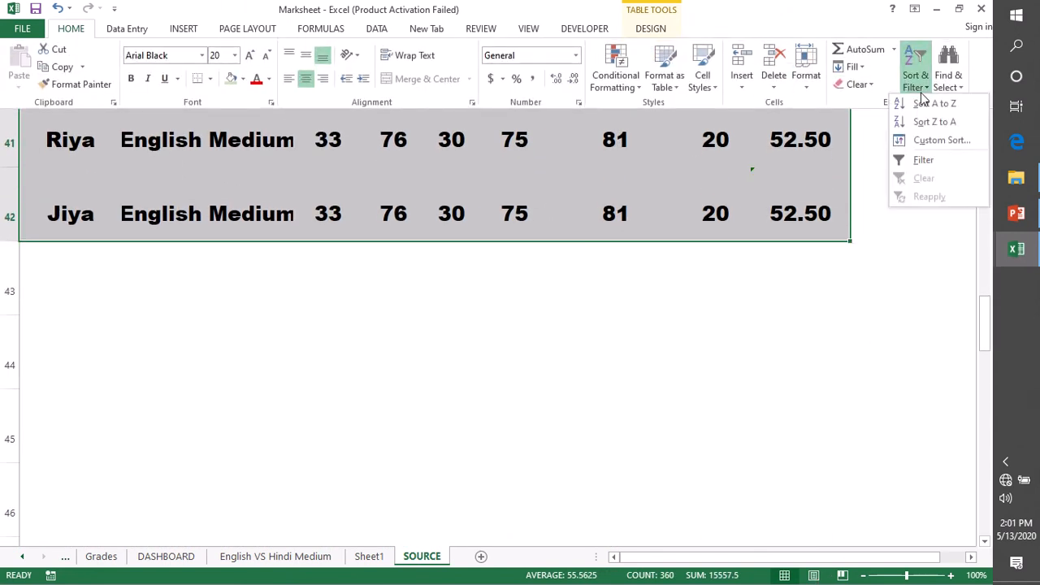
pyautogui.click(940, 102)
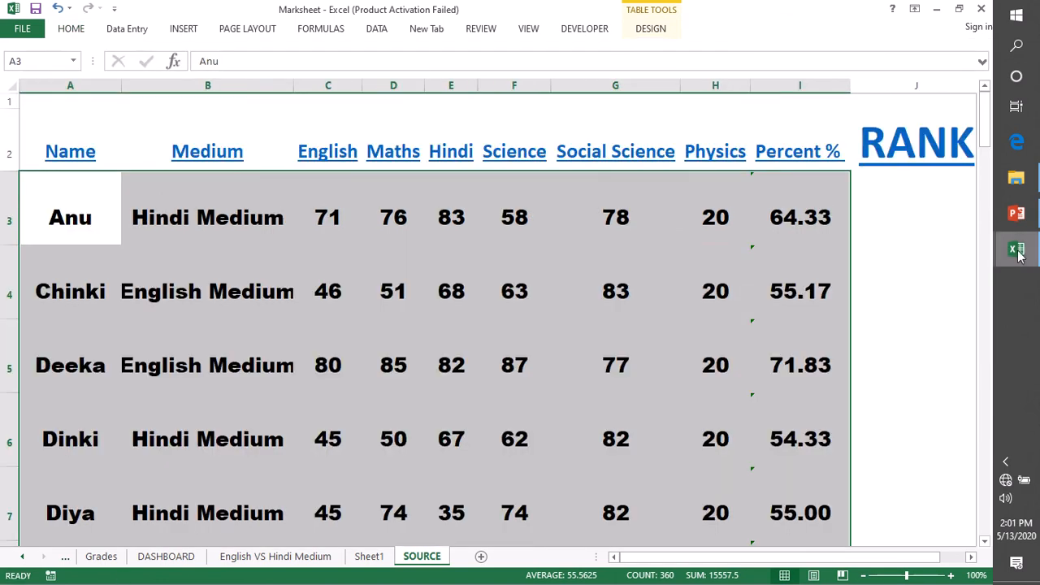
# Step: Switch back to the LOOKUP workbook and compare the percentage in I6 with the student's record in row 17
pyautogui.moveTo(1017, 252)
pyautogui.click(886, 314)
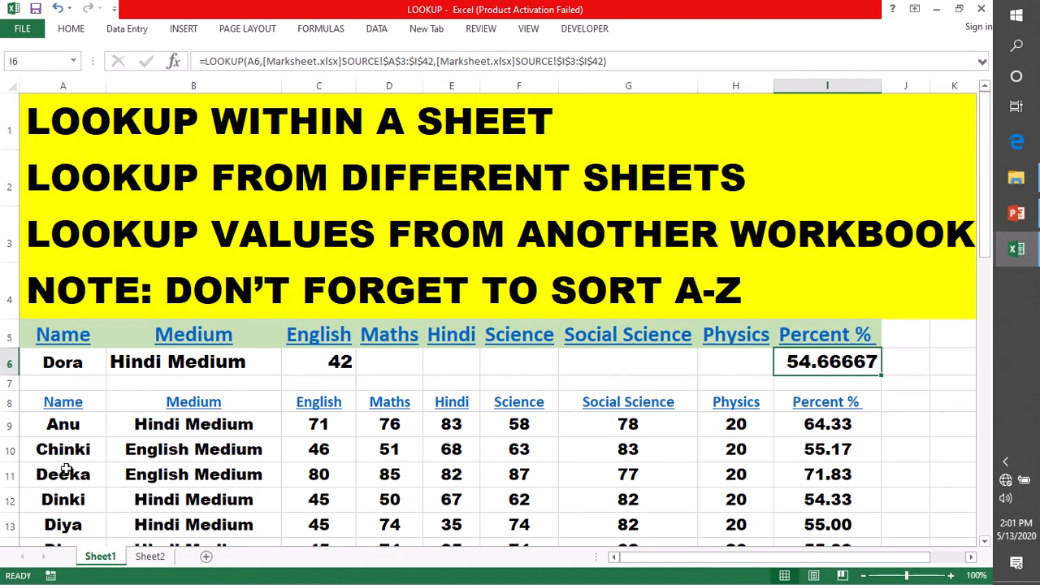
pyautogui.scroll(-1, 65, 468)
pyautogui.click(9, 461)
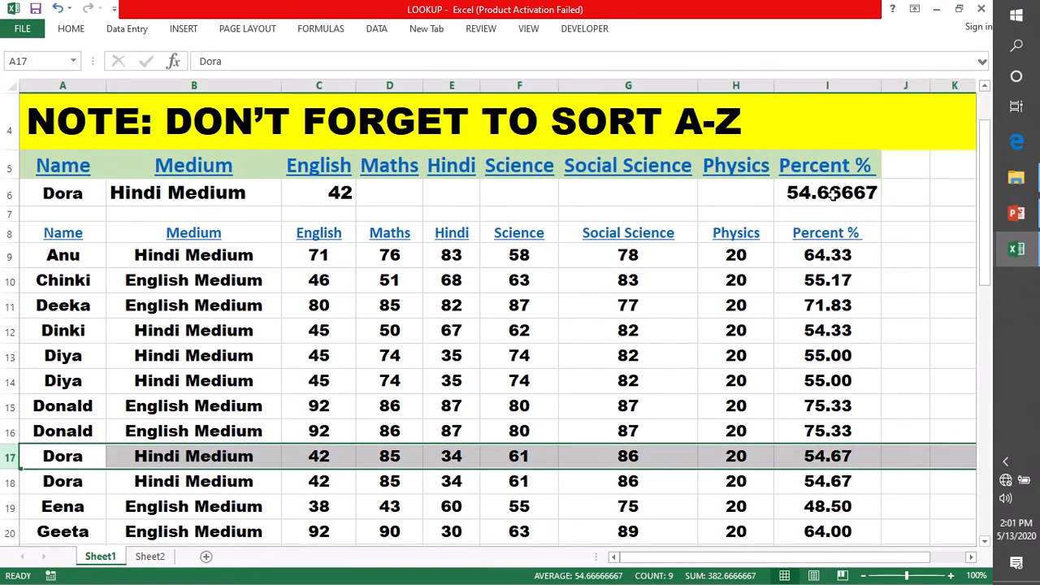
# Step: Switch to the Marksheet workbook and check the student's percentage in row 11 of the SOURCE sheet
pyautogui.moveTo(1016, 248)
pyautogui.click(910, 186)
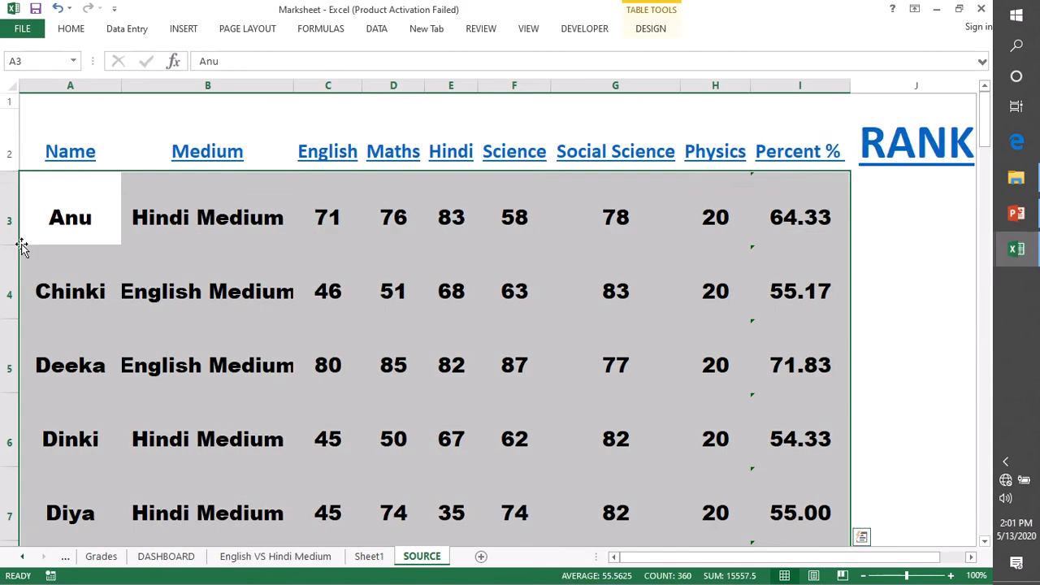
pyautogui.scroll(-2, 135, 458)
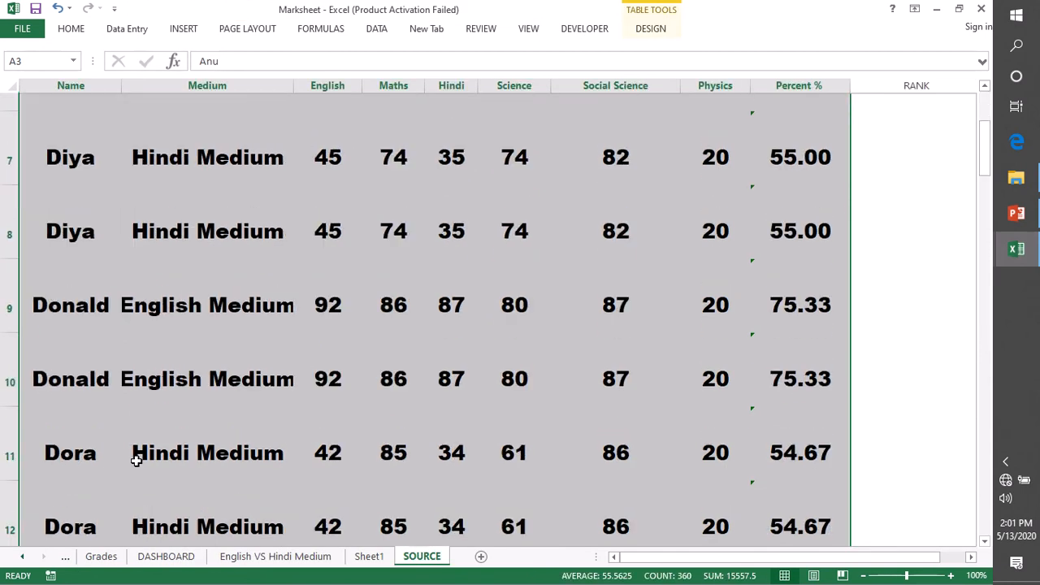
pyautogui.click(12, 442)
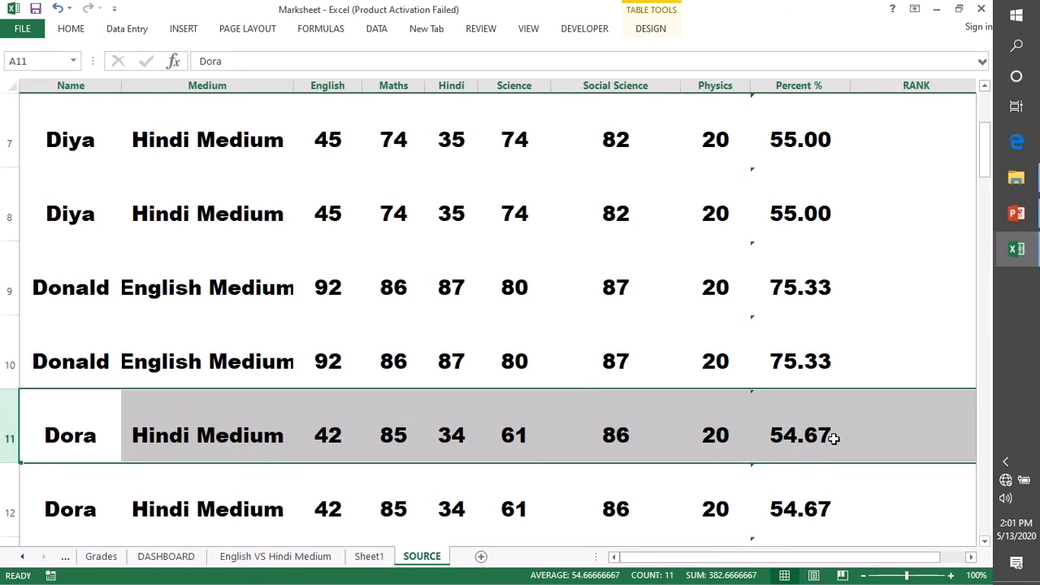
pyautogui.click(804, 437)
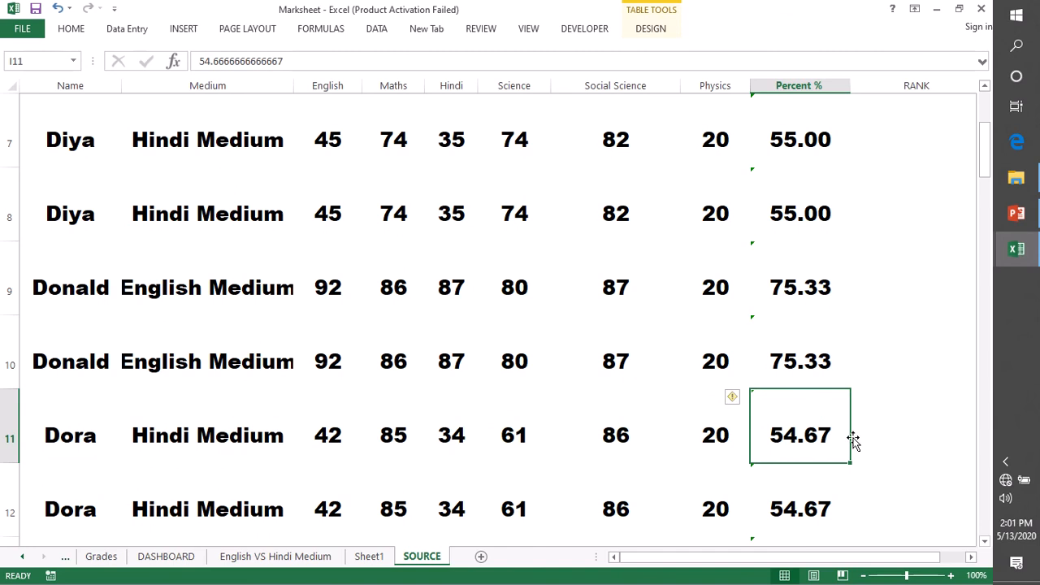
# Step: Switch back to the LOOKUP workbook and open the Percent % formula in I6 for review
pyautogui.moveTo(1015, 252)
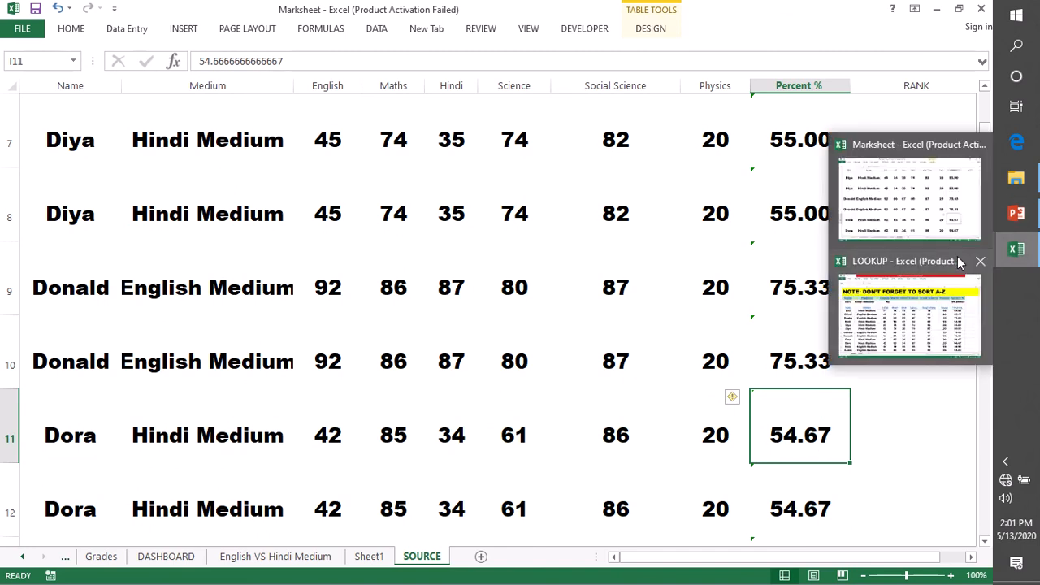
pyautogui.click(919, 294)
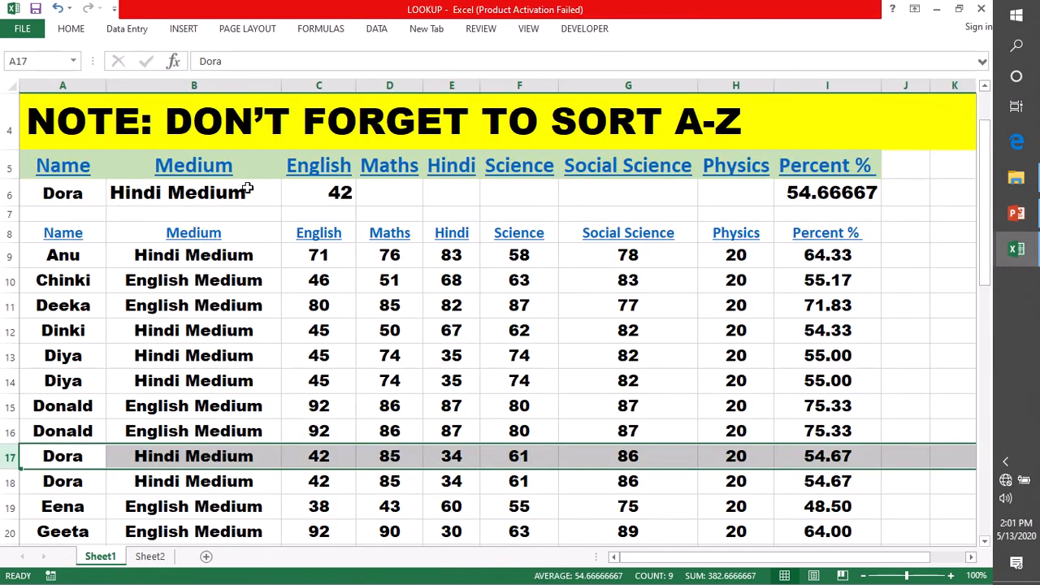
pyautogui.click(817, 193)
pyautogui.doubleClick(799, 193)
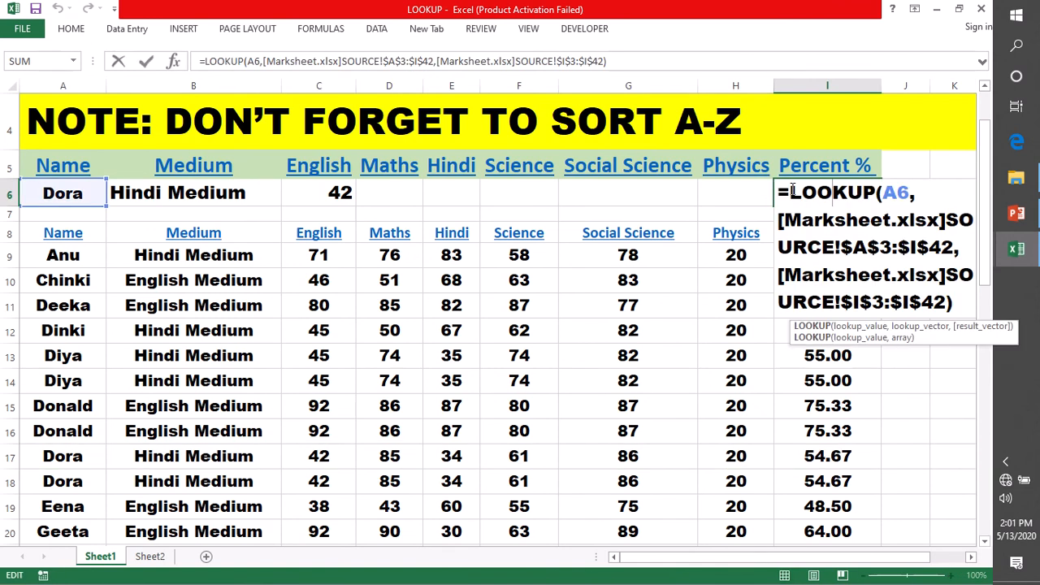
# Step: Copy the text of the LOOKUP formula in I6 without its leading equals sign and leave the cell
pyautogui.moveTo(792, 192); pyautogui.dragTo(942, 323)
pyautogui.hotkey('ctrl', 'c')
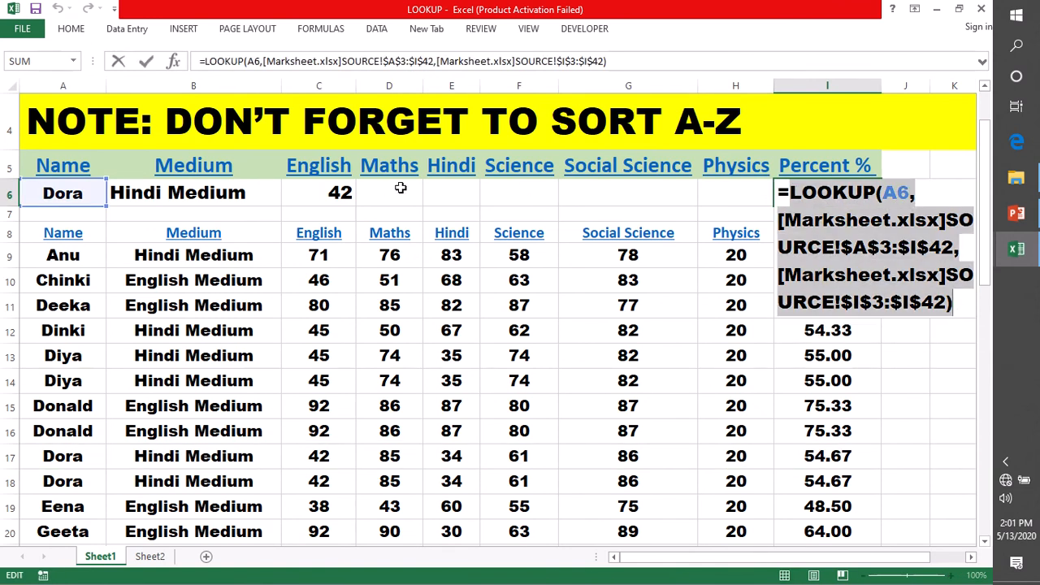
pyautogui.press('Return')
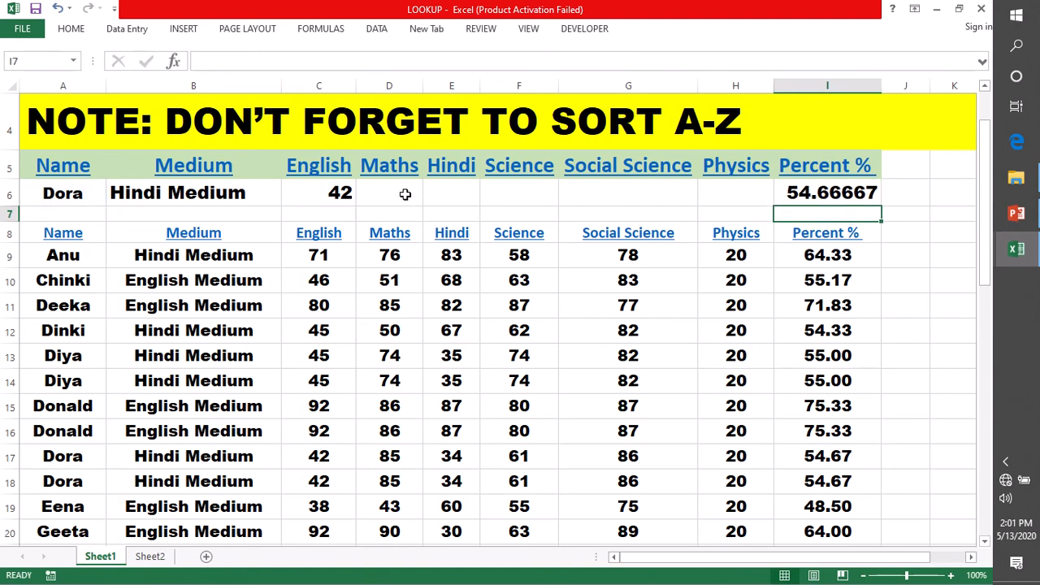
# Step: Paste the copied LOOKUP text into the Maths cell D6 and change its result range to $D$3:$D$42
pyautogui.click(396, 190)
pyautogui.hotkey('ctrl', 'v')
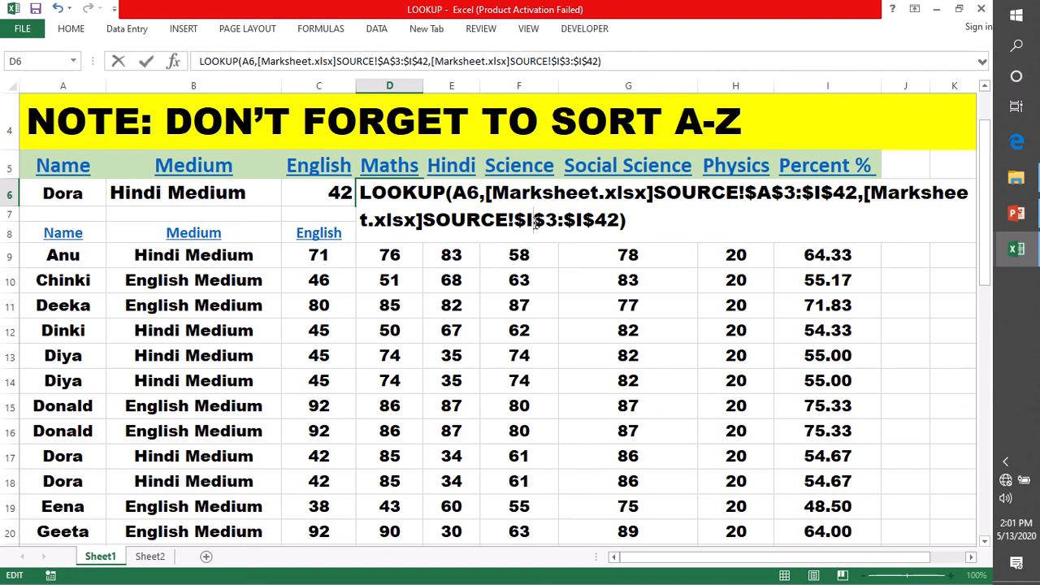
pyautogui.press('BackSpace')
pyautogui.write('D')
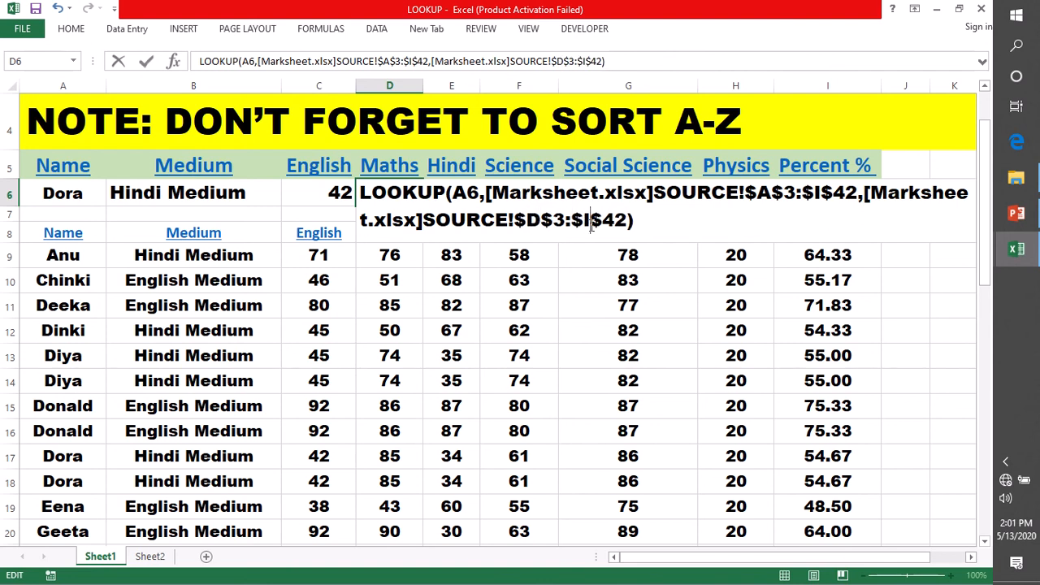
pyautogui.press('BackSpace')
pyautogui.write('D')
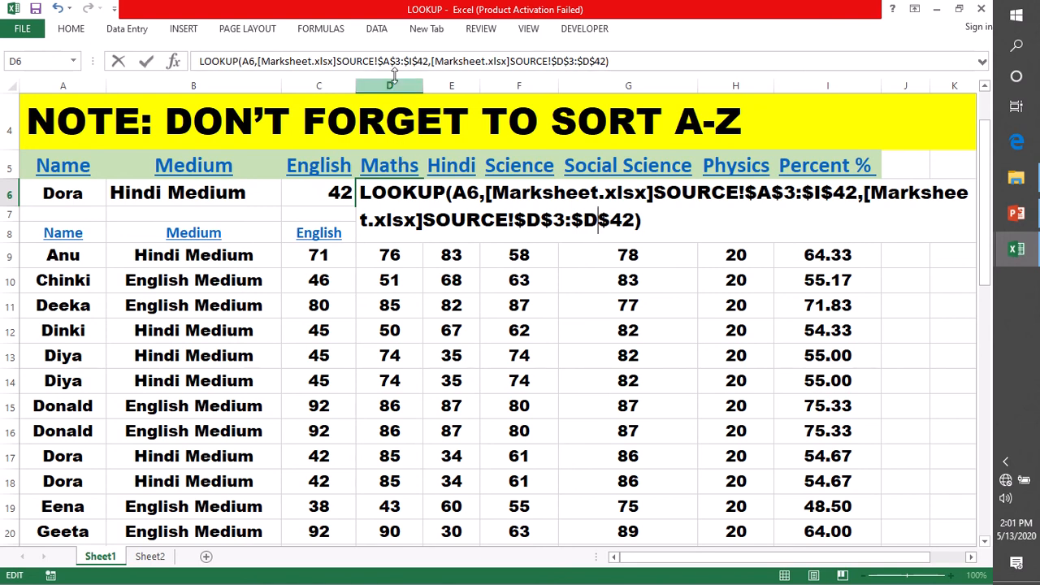
pyautogui.press('Return')
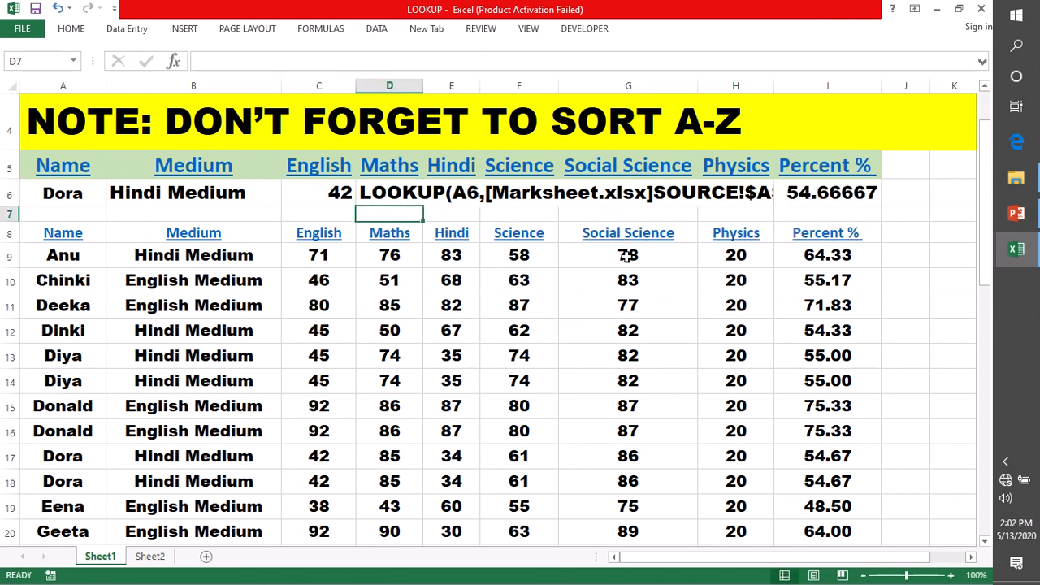
# Step: Add the missing equals sign in front of the LOOKUP text in D6 and compare the Maths mark with row 17
pyautogui.click(379, 190)
pyautogui.doubleClick(380, 190)
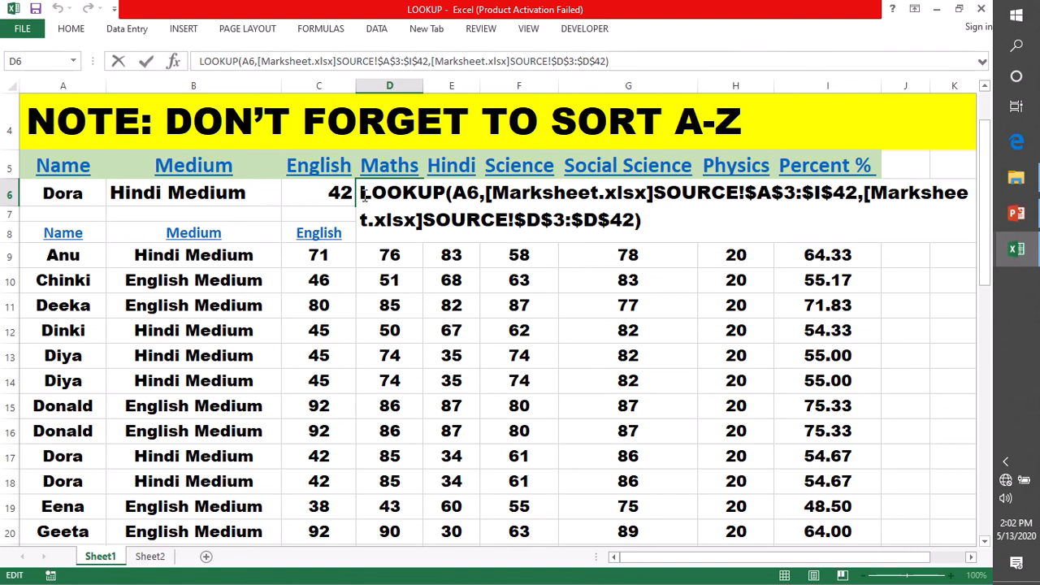
pyautogui.write('=')
pyautogui.press('Return')
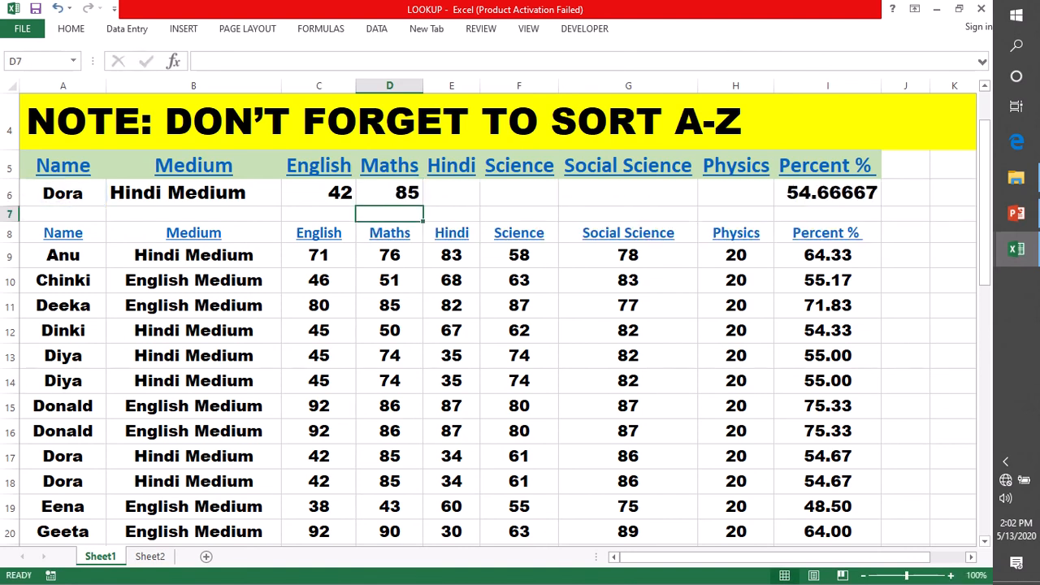
pyautogui.click(10, 456)
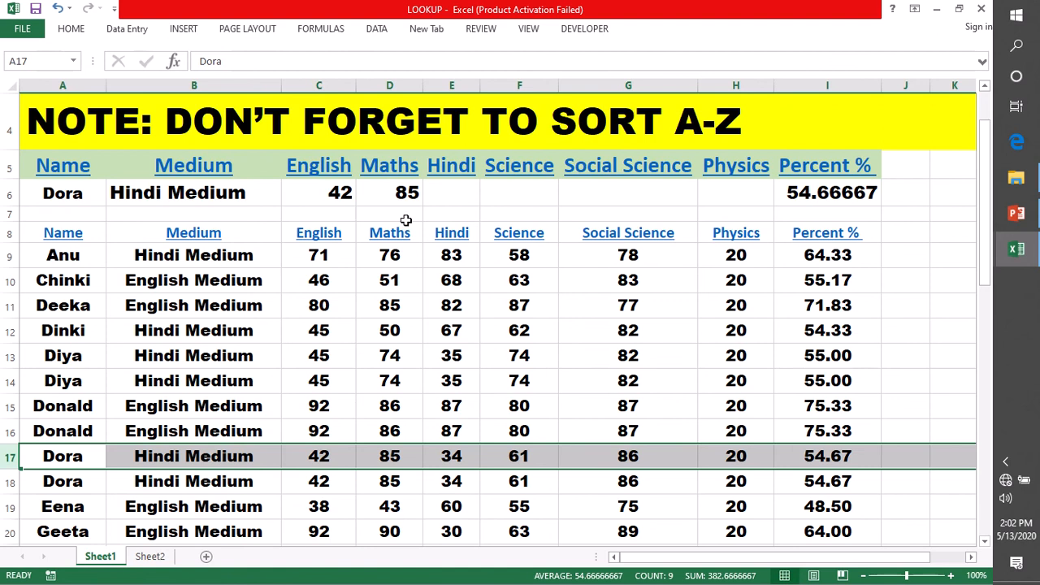
# Step: Enter the copied LOOKUP formula in the Hindi cell E6 with an equals sign and the result range $E$3:$E$42
pyautogui.click(447, 188)
pyautogui.doubleClick(448, 190)
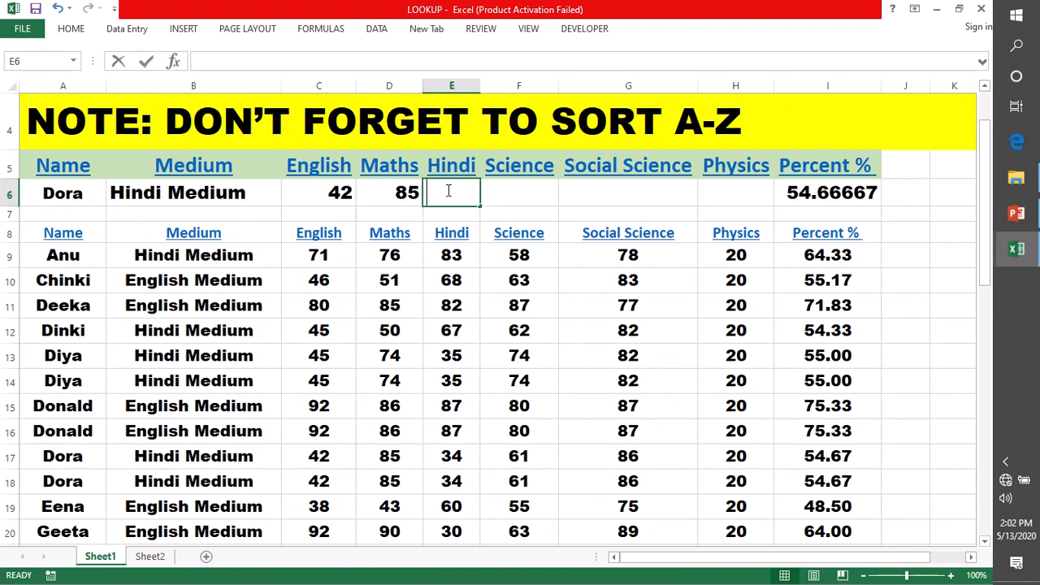
pyautogui.write('=')
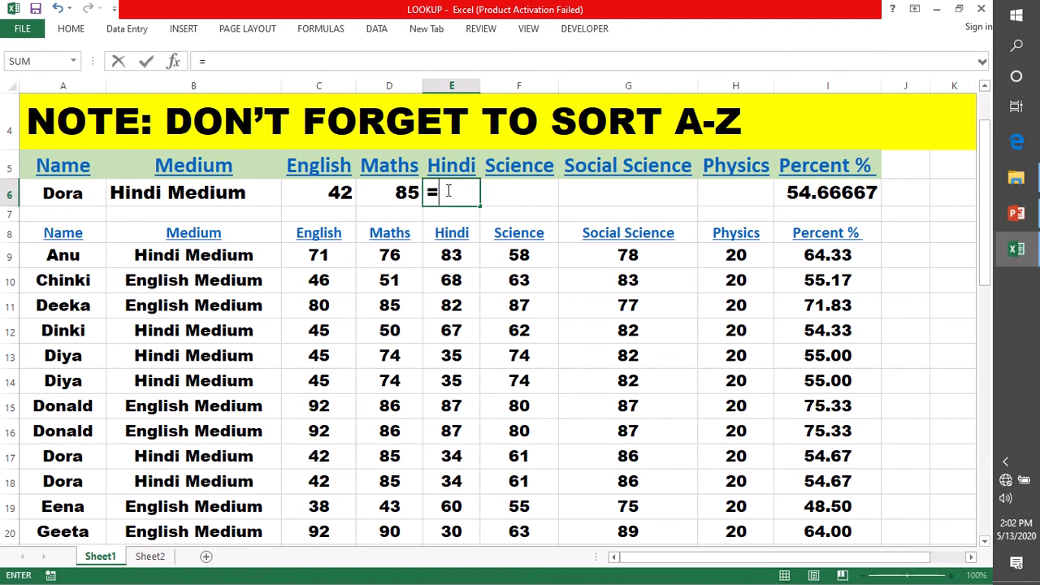
pyautogui.hotkey('ctrl', 'v')
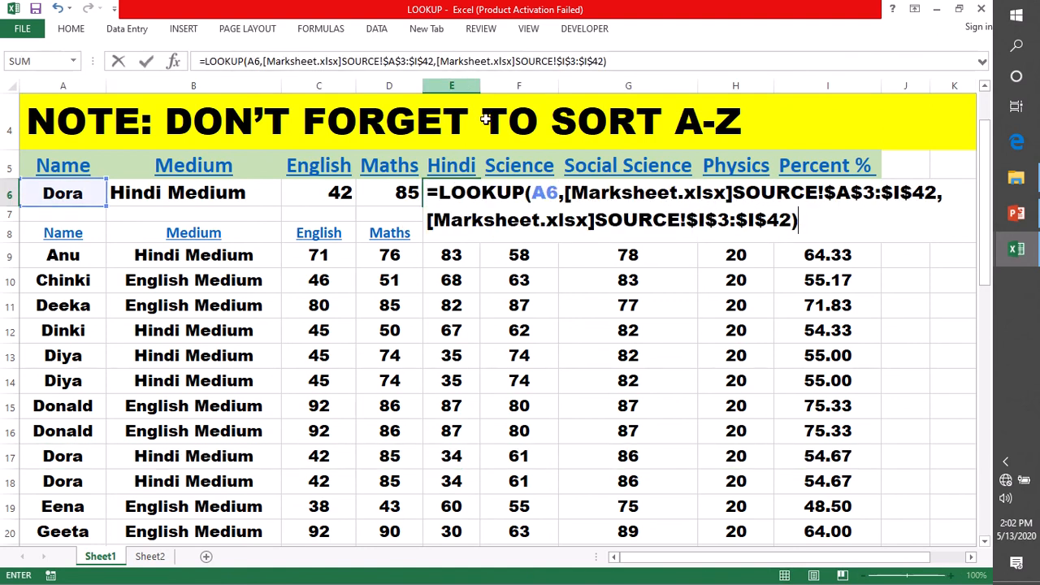
pyautogui.click(706, 220)
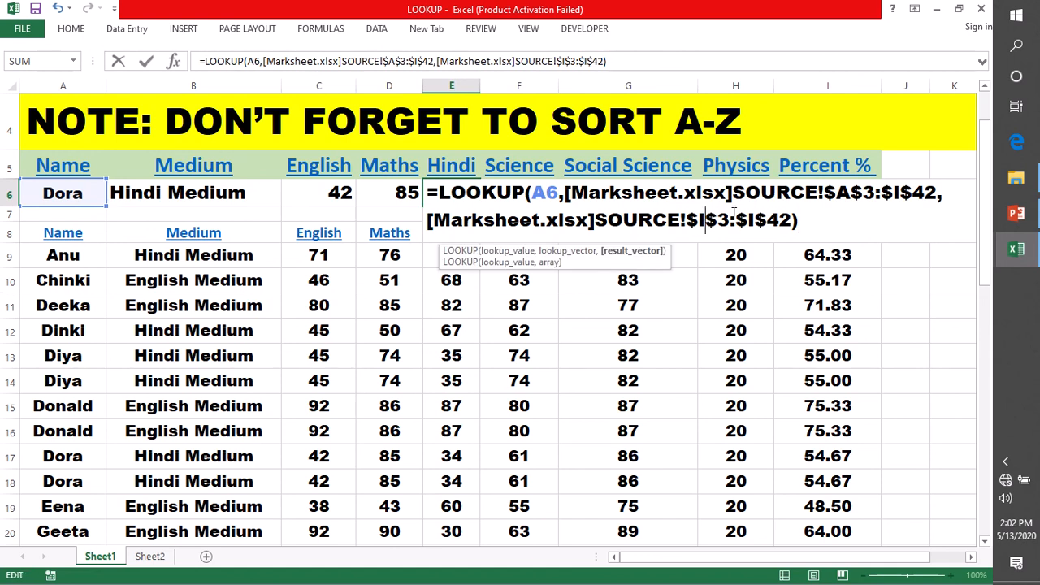
pyautogui.press('BackSpace')
pyautogui.write('E')
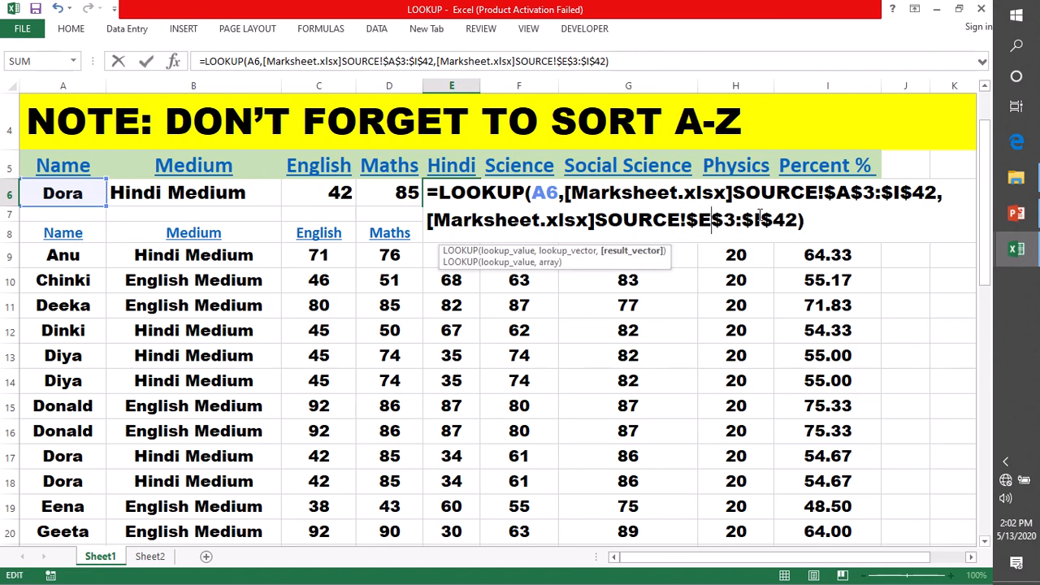
pyautogui.press('BackSpace')
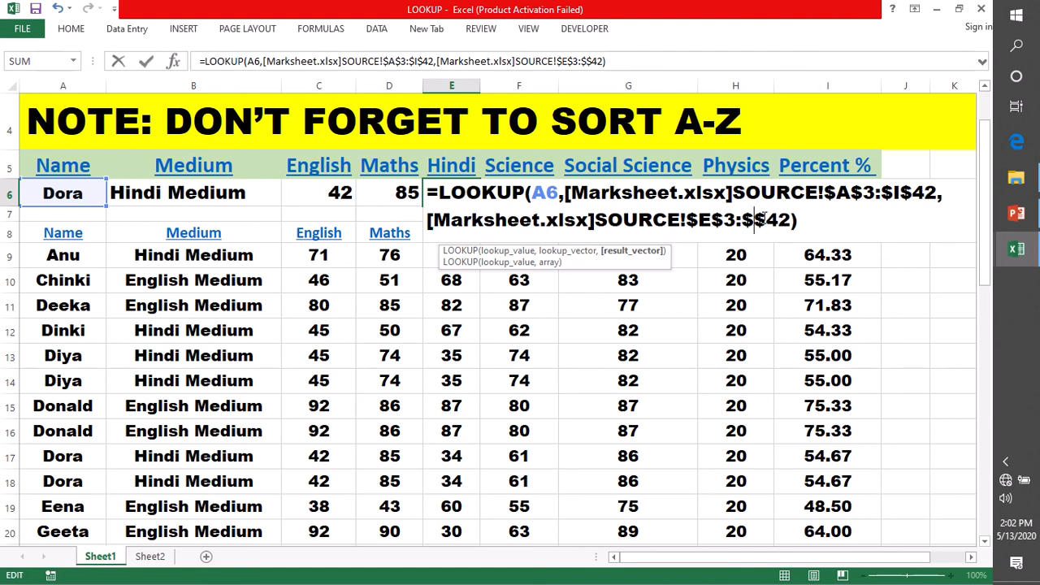
pyautogui.write('E')
pyautogui.press('Return')
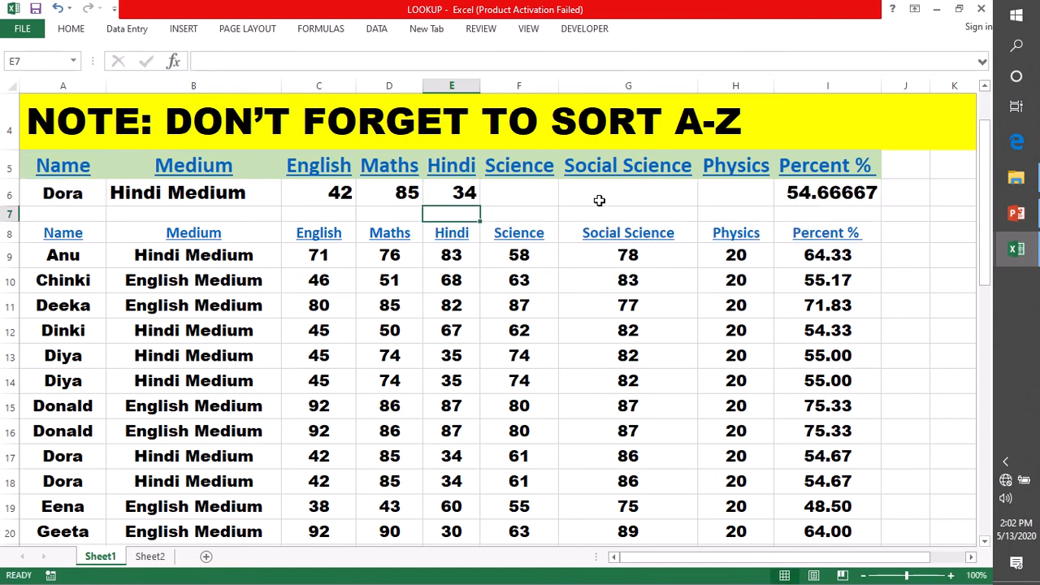
# Step: Enter the copied LOOKUP formula in the Science cell F6 with an equals sign and the result range $F$3:$F$42
pyautogui.click(533, 193)
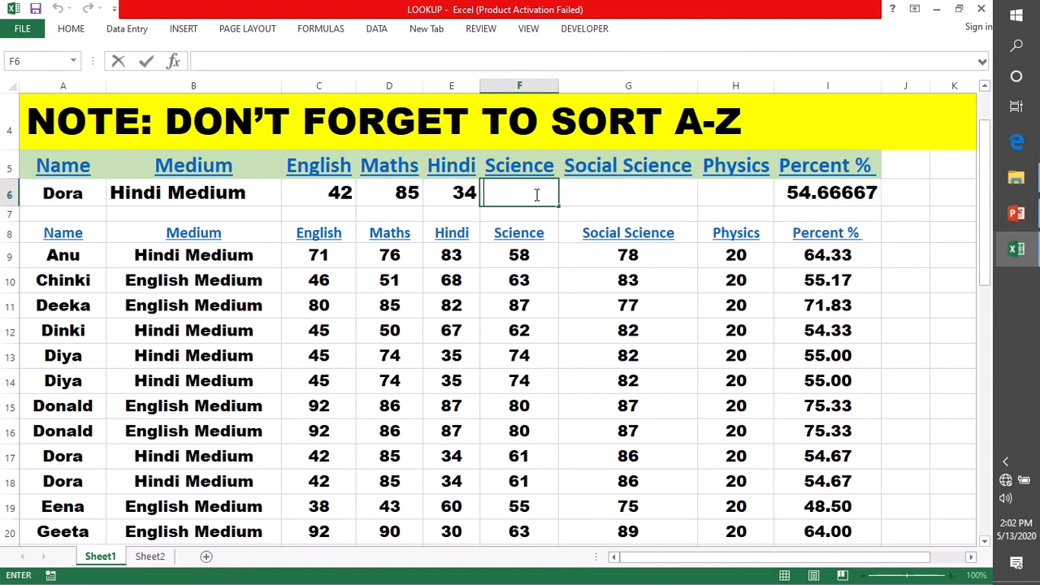
pyautogui.write('=')
pyautogui.write('LOOKUP(A6,[Marksheet.xlsx]SOURCE!$A$3:$I$42,[Marksheet.xlsx]SOURCE!$I$3:$I$42)')
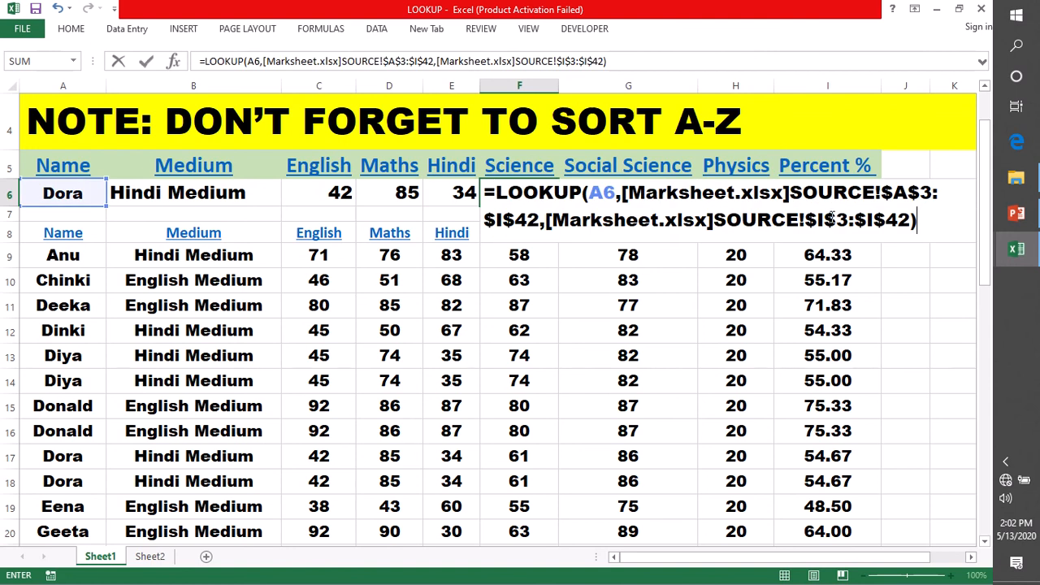
pyautogui.click(826, 217)
pyautogui.press('BackSpace')
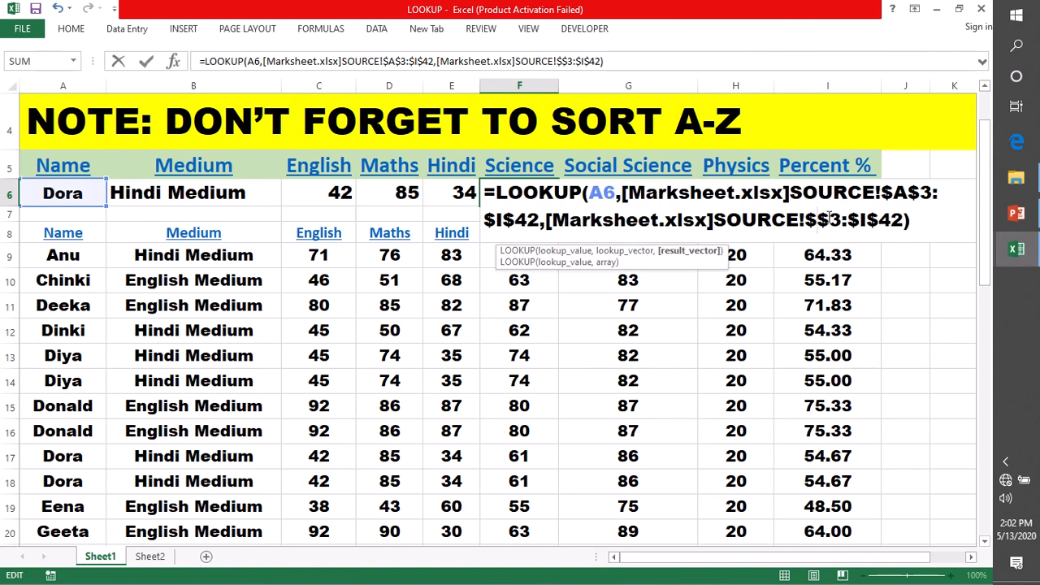
pyautogui.write('F')
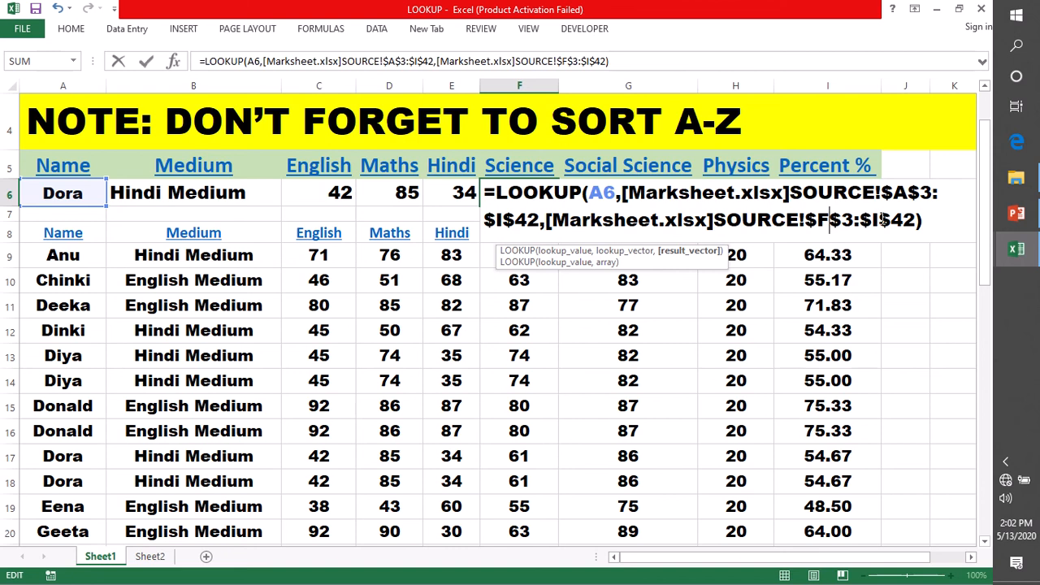
pyautogui.click(881, 218)
pyautogui.press('BackSpace')
pyautogui.write('F')
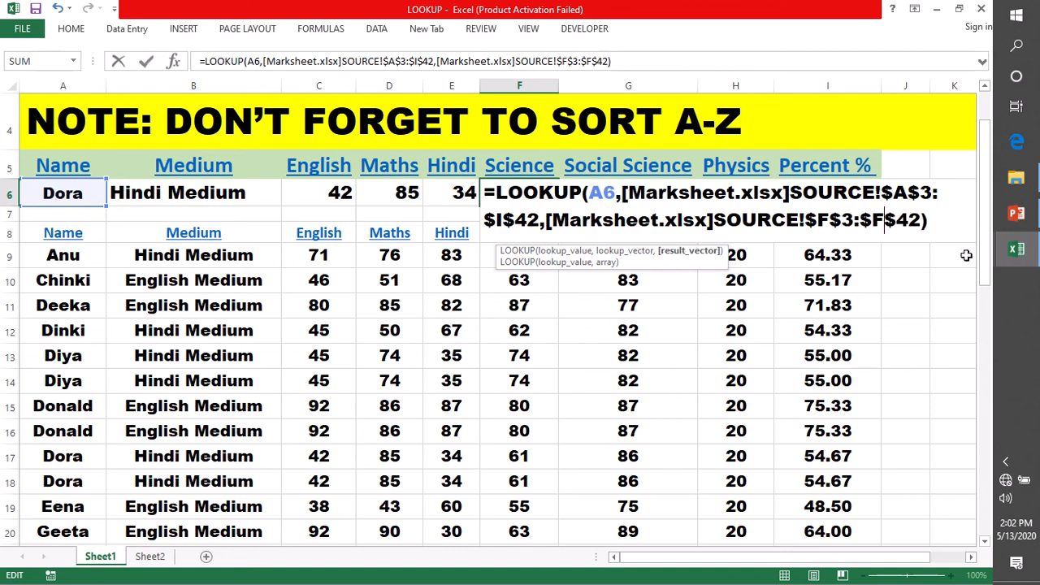
pyautogui.press('Return')
# Step: Enter the copied LOOKUP formula in the Social Science cell G6 with an equals sign and the result range $G$3:$G$42
pyautogui.click(654, 191)
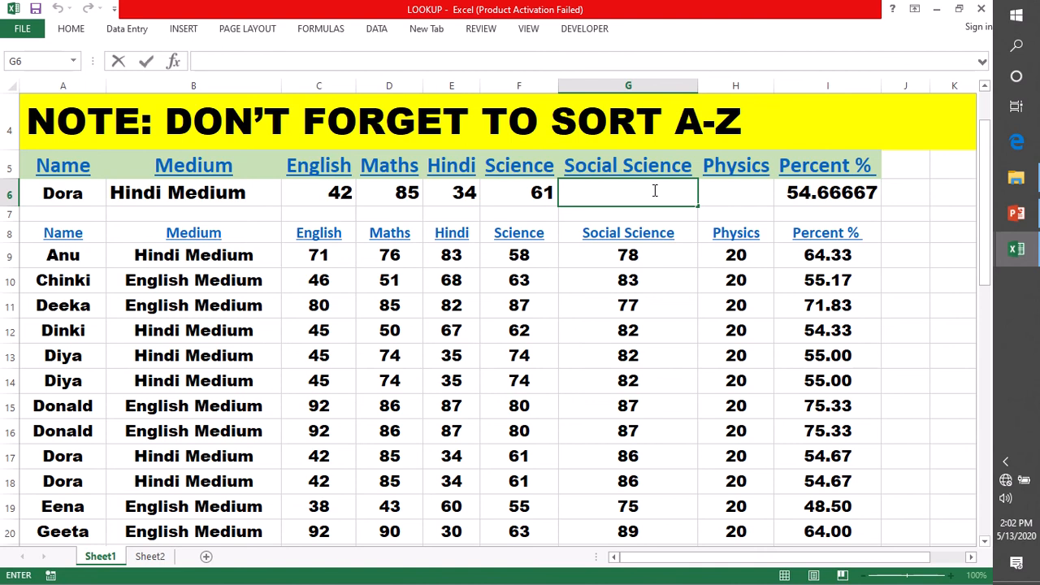
pyautogui.write('=')
pyautogui.write('LOOKUP(A6,[Marksheet.xlsx]SOURCE!$A$3:$I$42,[Marksheet.xlsx]SOURCE!$I$3:$I$42)')
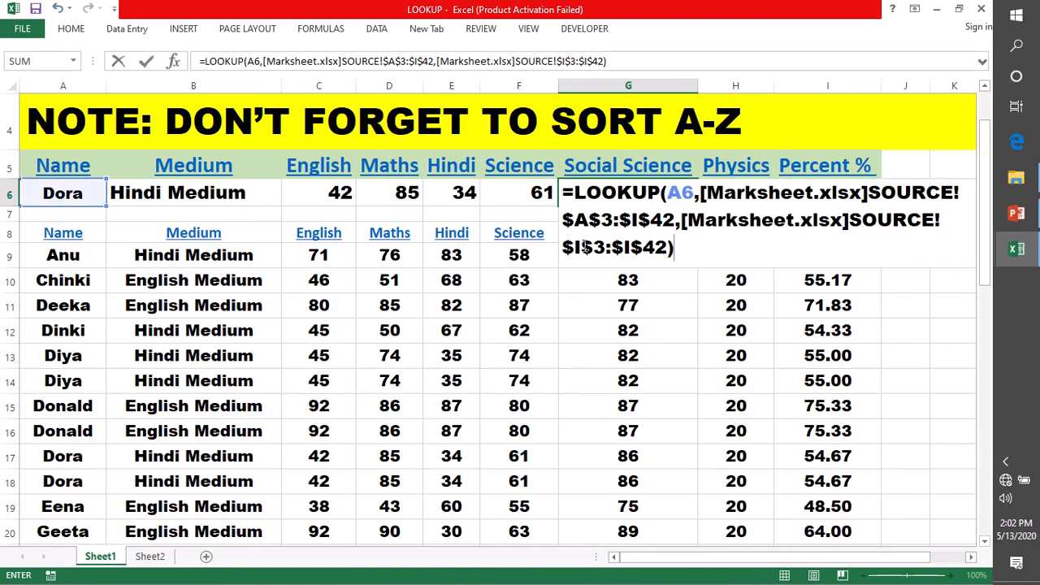
pyautogui.click(584, 246)
pyautogui.press('BackSpace')
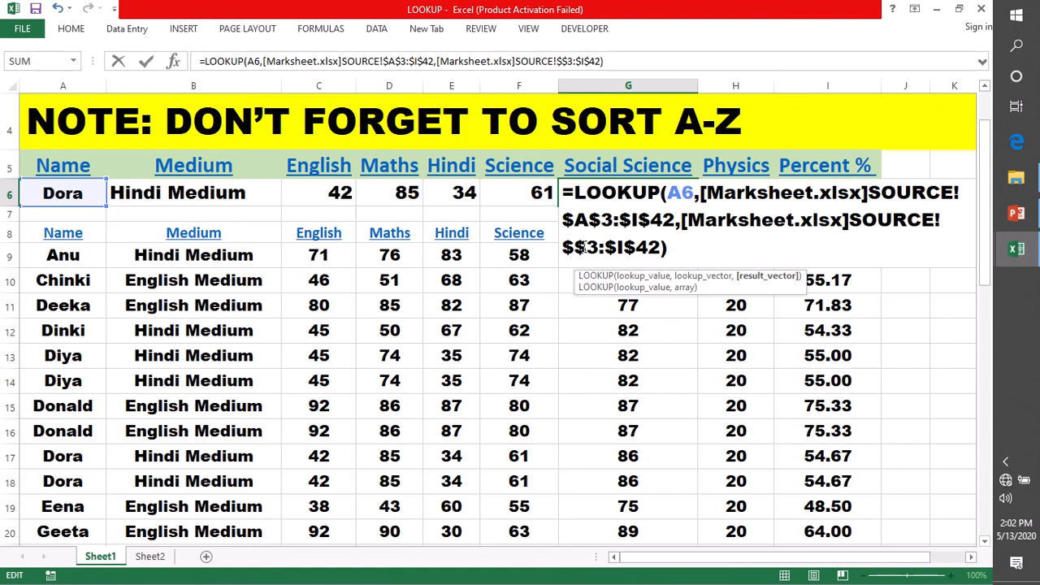
pyautogui.write('G')
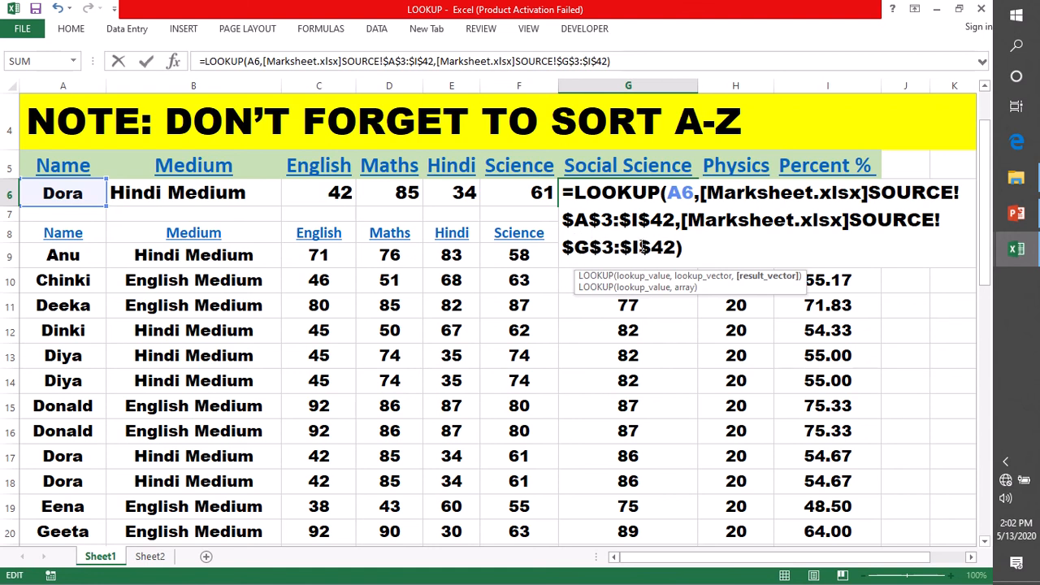
pyautogui.press('BackSpace')
pyautogui.write('G')
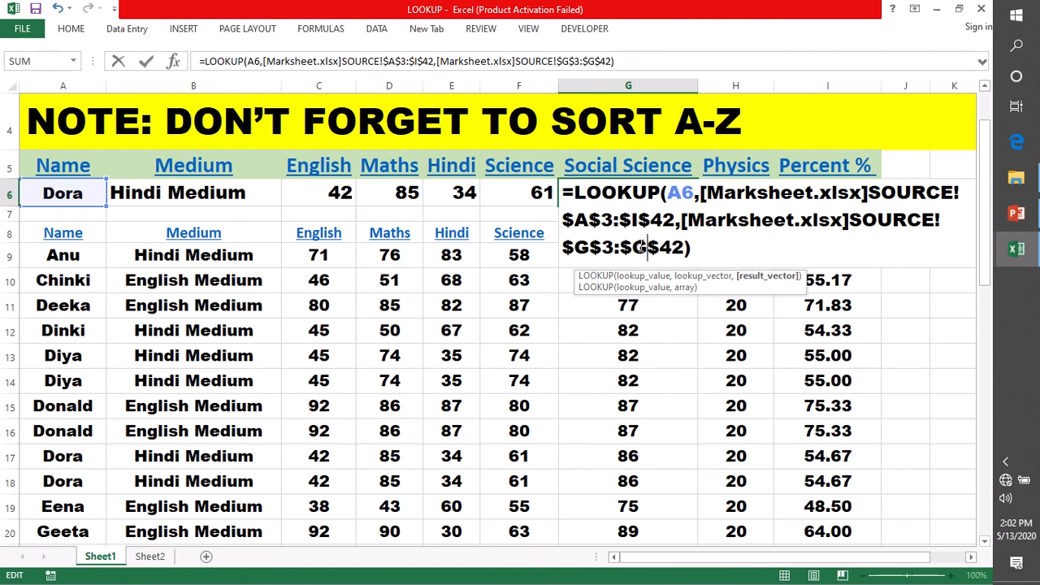
pyautogui.press('Return')
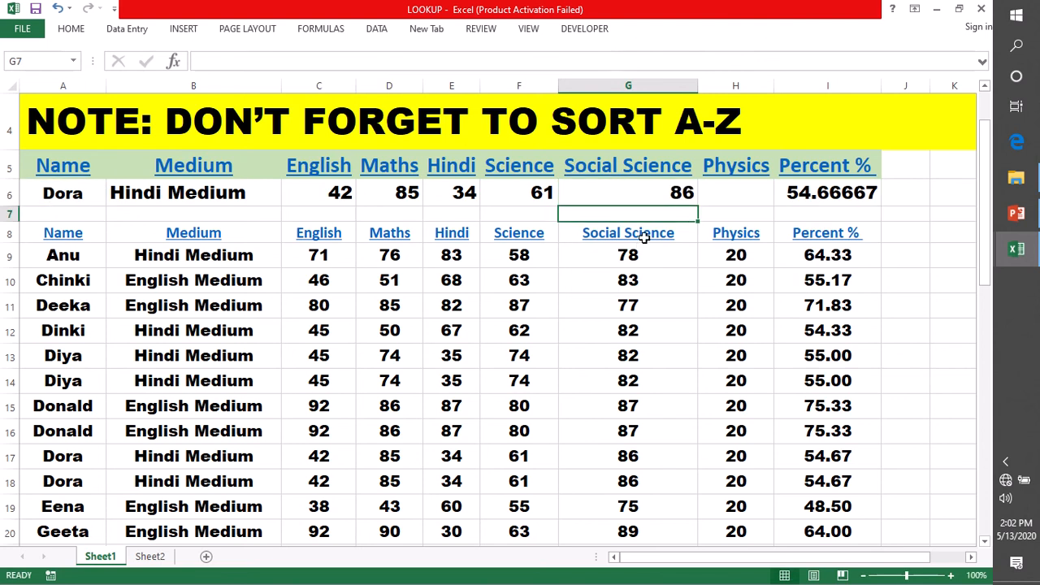
# Step: Enter the copied LOOKUP formula in the Physics cell H6 with an equals sign and the result range $H$3:$H$42
pyautogui.click(725, 190)
pyautogui.doubleClick(727, 191)
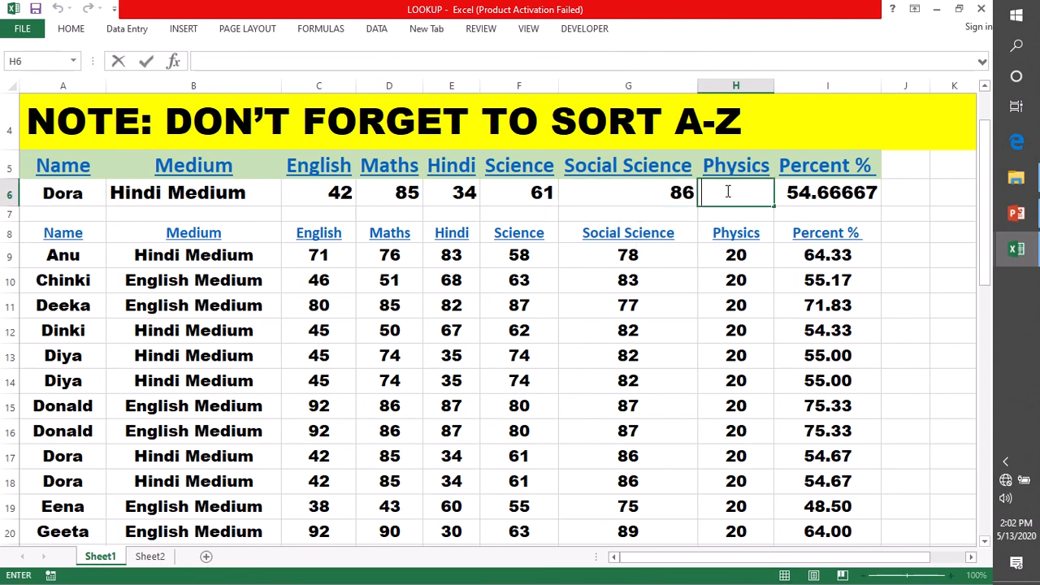
pyautogui.write('=')
pyautogui.write('LOOKUP(A6,[Marksheet.xlsx]SOURCE!$A$3:$I$42,[Marksheet.xlsx]SOURCE!$I$3:$I$42)')
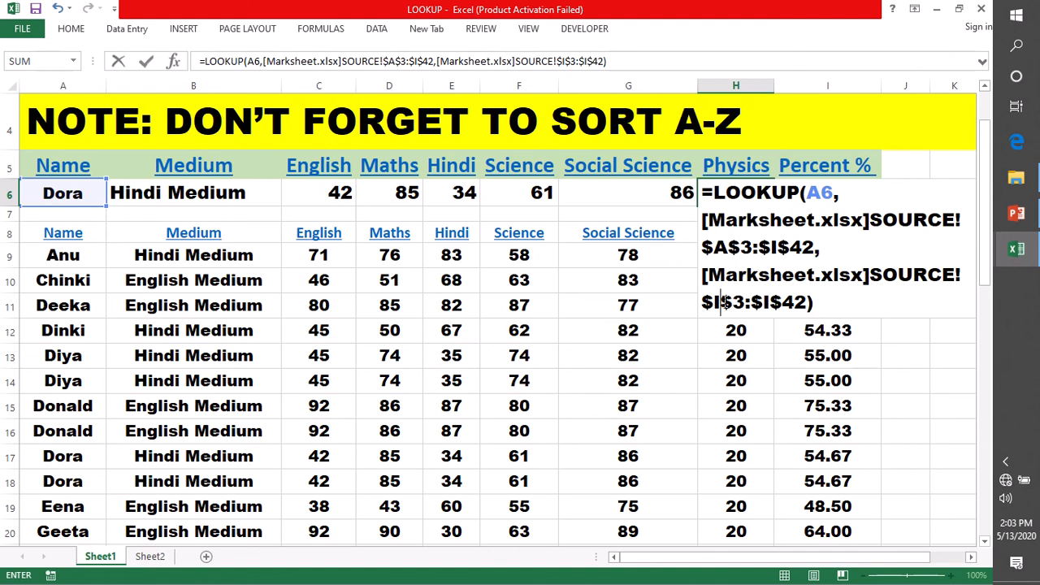
pyautogui.click(720, 302)
pyautogui.press('BackSpace')
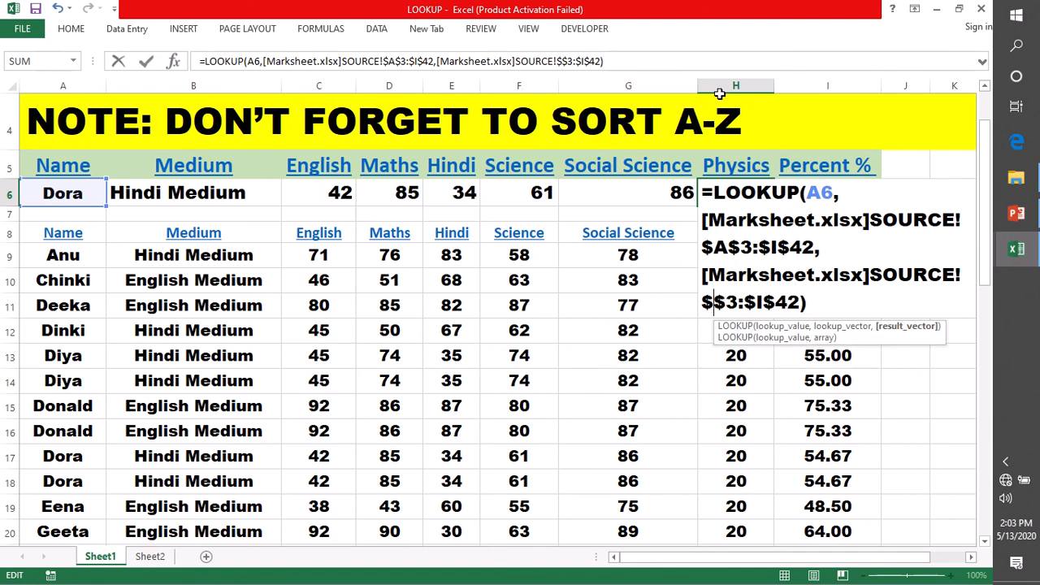
pyautogui.write('H')
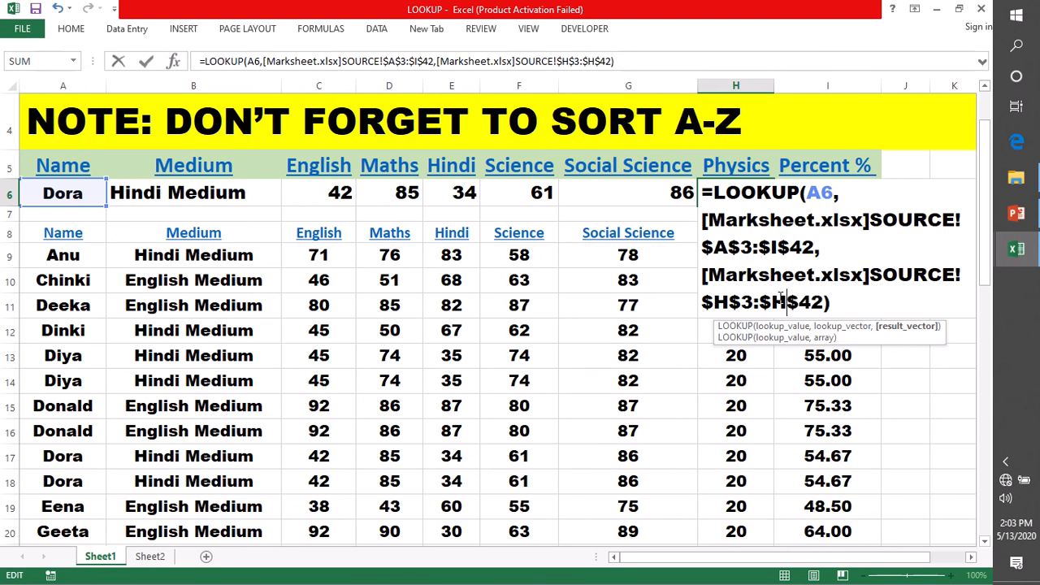
pyautogui.press('Return')
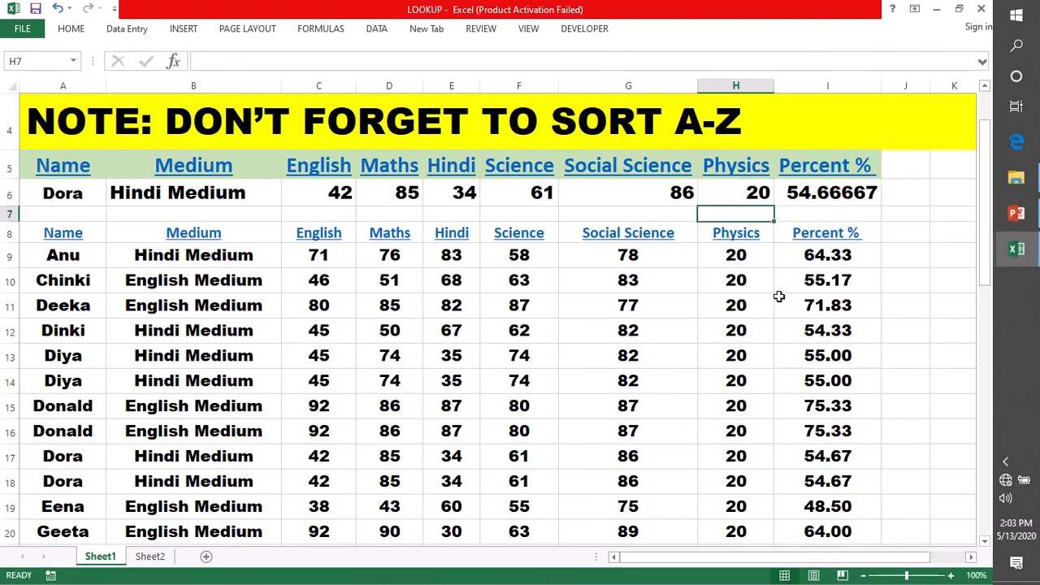
# Step: Copy the student's name from A19 into the lookup name cell A6 to test the formulas
pyautogui.click(56, 195)
pyautogui.click(60, 510)
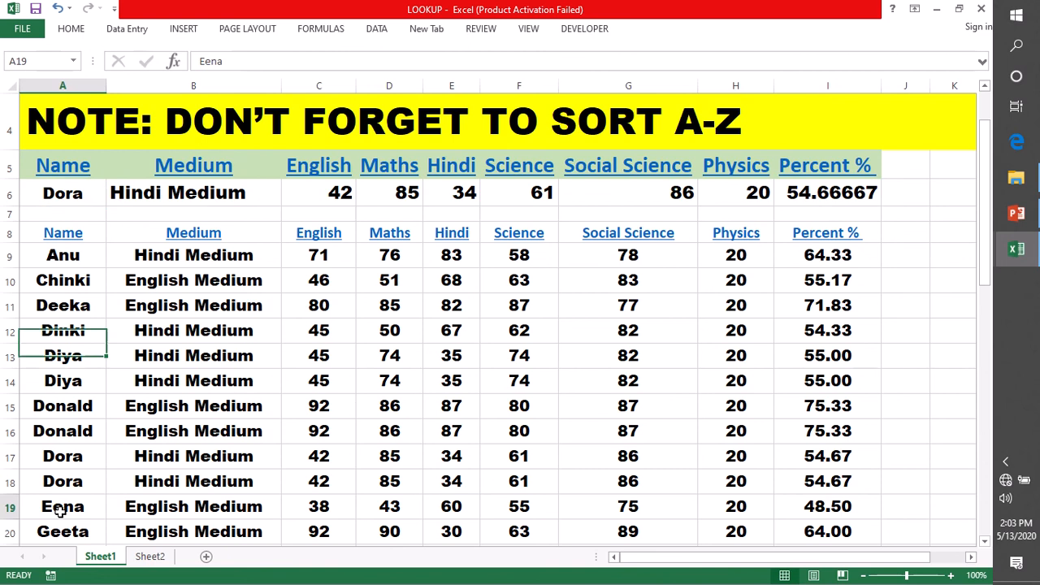
pyautogui.hotkey('ctrl', 'c')
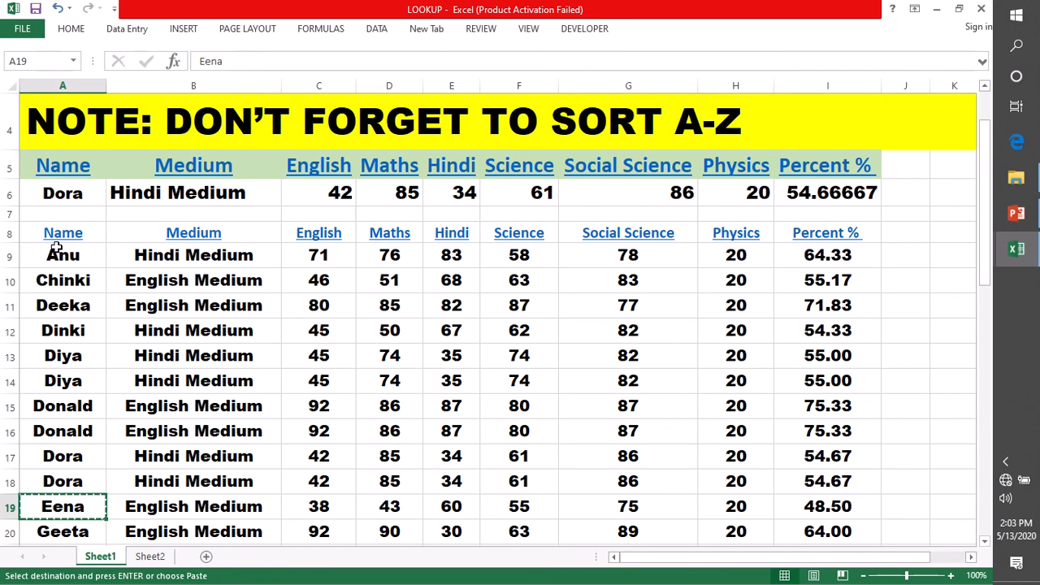
pyautogui.click(58, 196)
pyautogui.hotkey('ctrl', 'v')
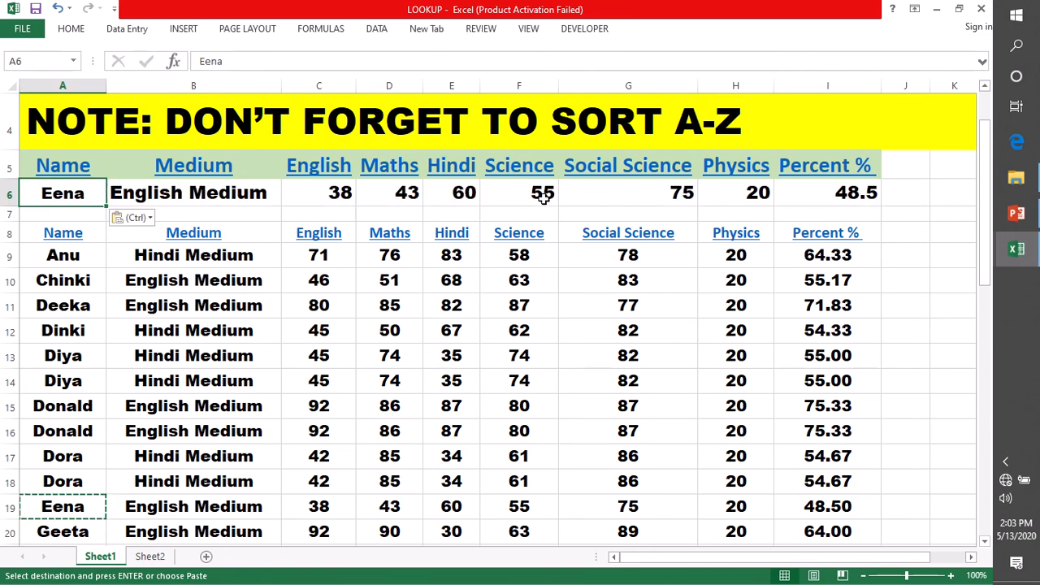
# Step: Select the result row 6, check it against the student's record in the Marksheet workbook's SOURCE sheet, and return to the LOOKUP workbook
pyautogui.moveTo(8, 207); pyautogui.dragTo(5, 203)
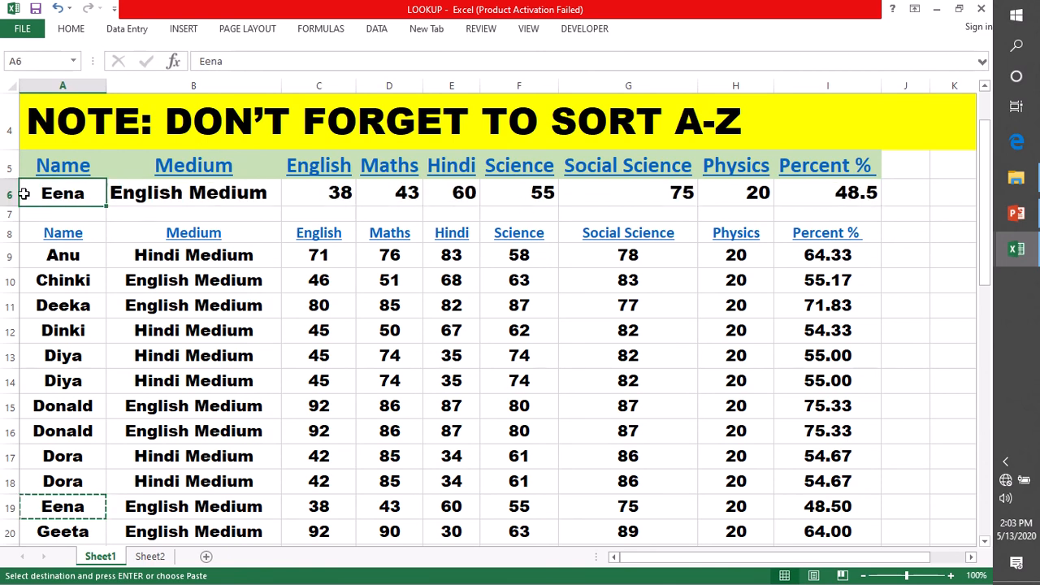
pyautogui.click(9, 193)
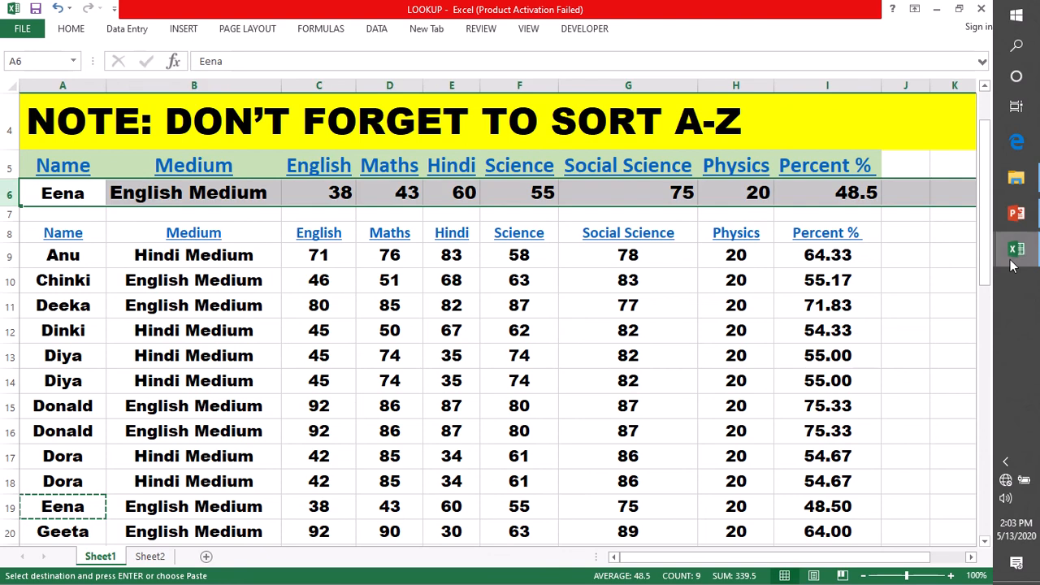
pyautogui.moveTo(1014, 266)
pyautogui.click(926, 179)
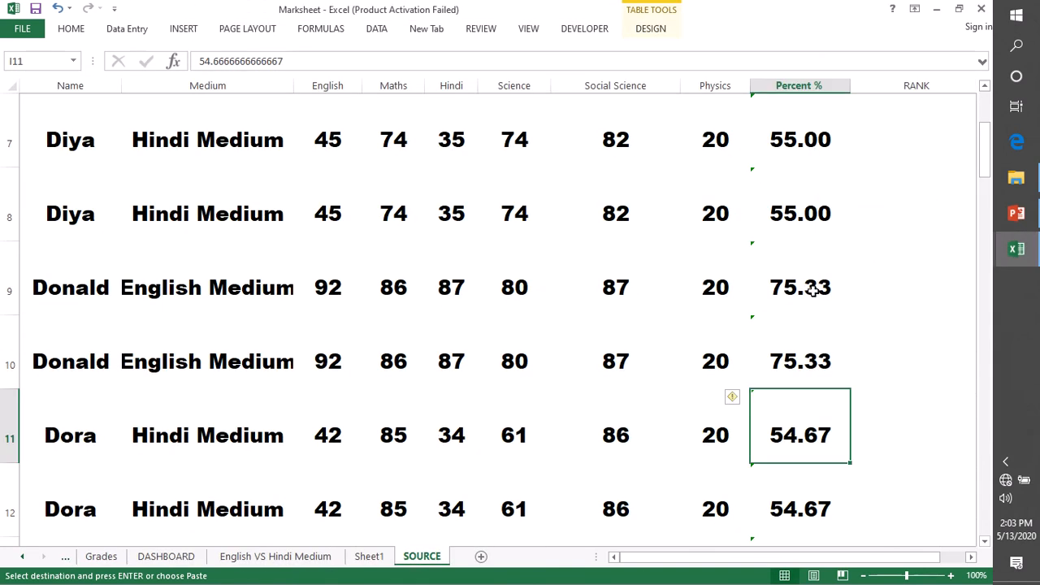
pyautogui.scroll(-2, 299, 404)
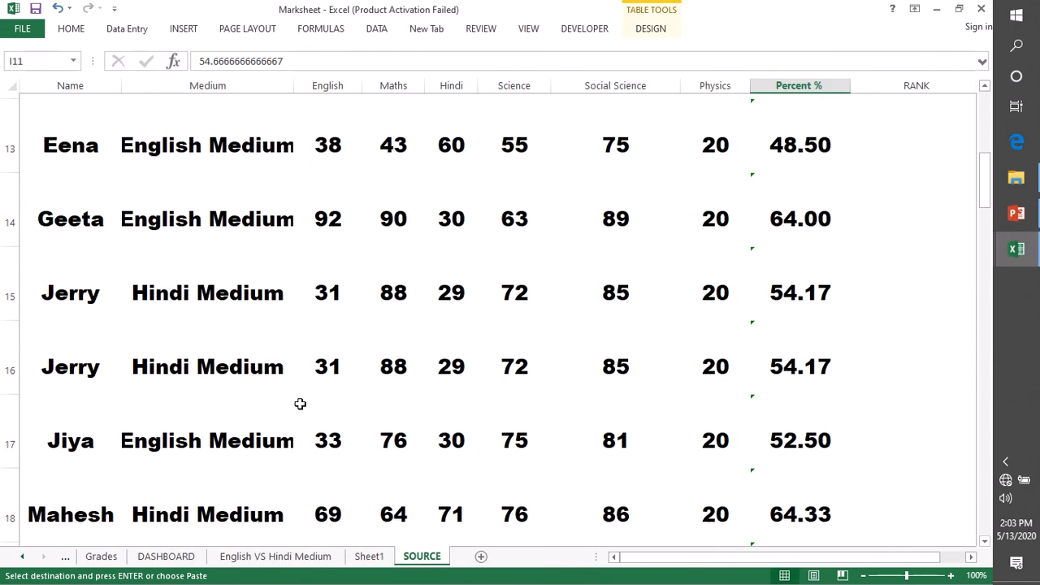
pyautogui.scroll(-2, 299, 404)
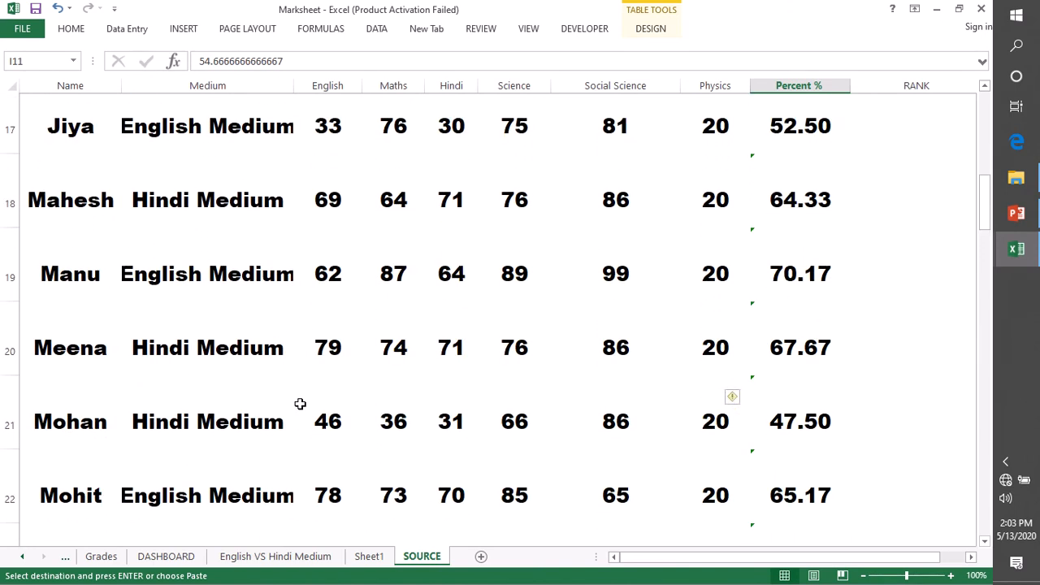
pyautogui.scroll(4, 288, 321)
pyautogui.scroll(2, 289, 321)
pyautogui.scroll(-4, 278, 270)
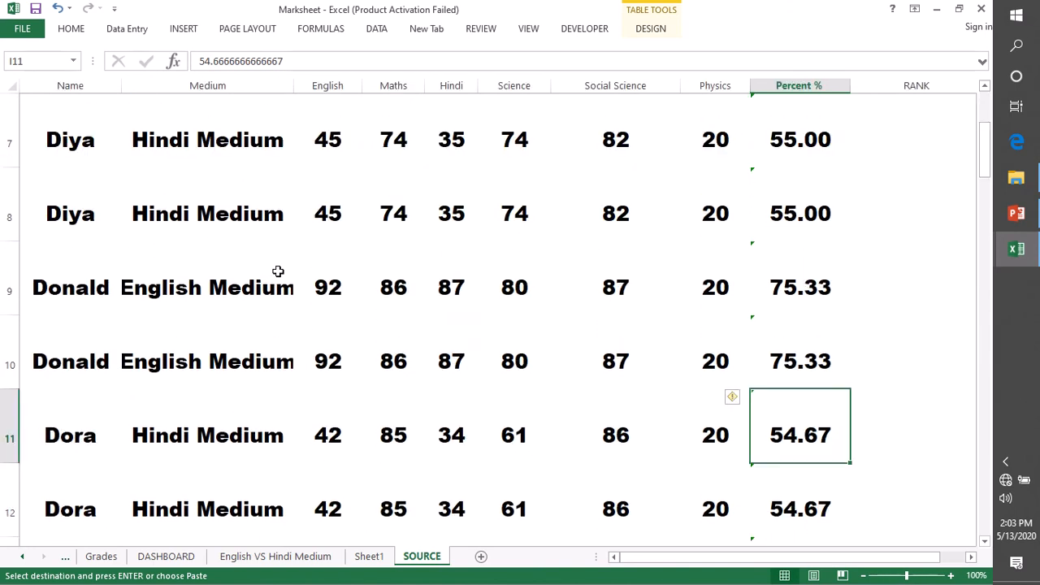
pyautogui.scroll(-3, 278, 270)
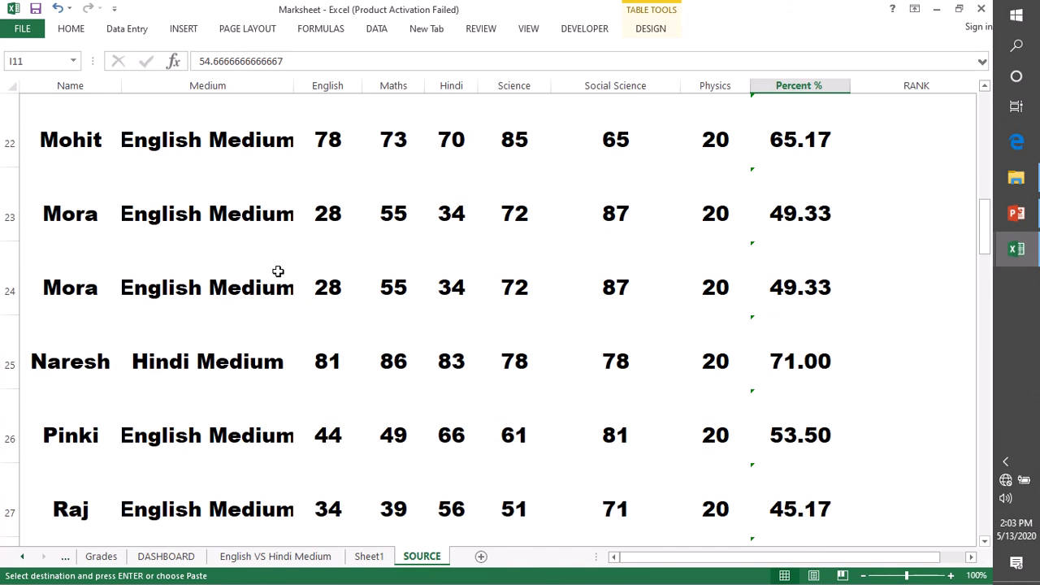
pyautogui.scroll(-3, 278, 270)
pyautogui.scroll(5, 278, 270)
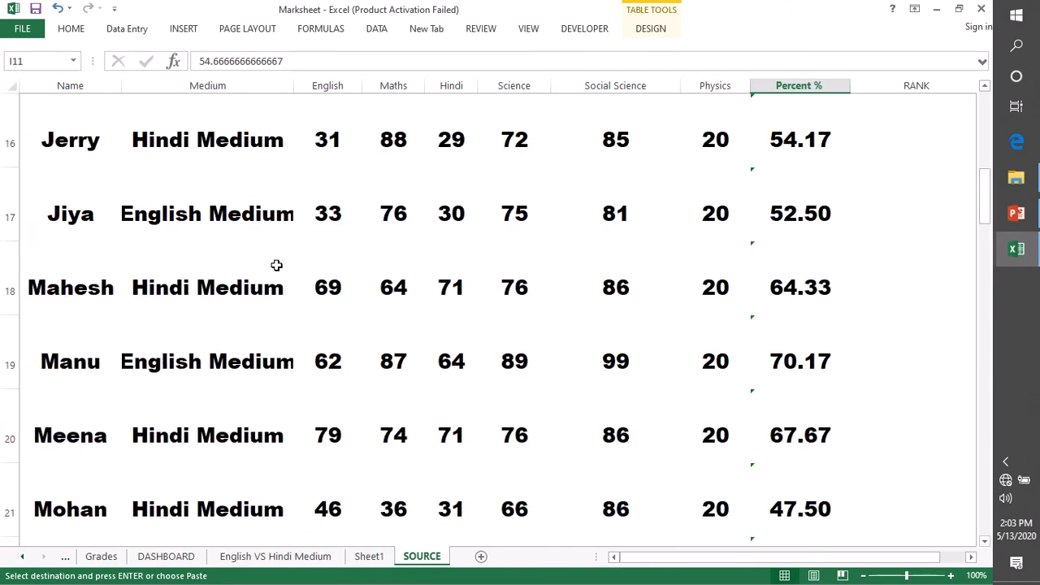
pyautogui.scroll(5, 227, 204)
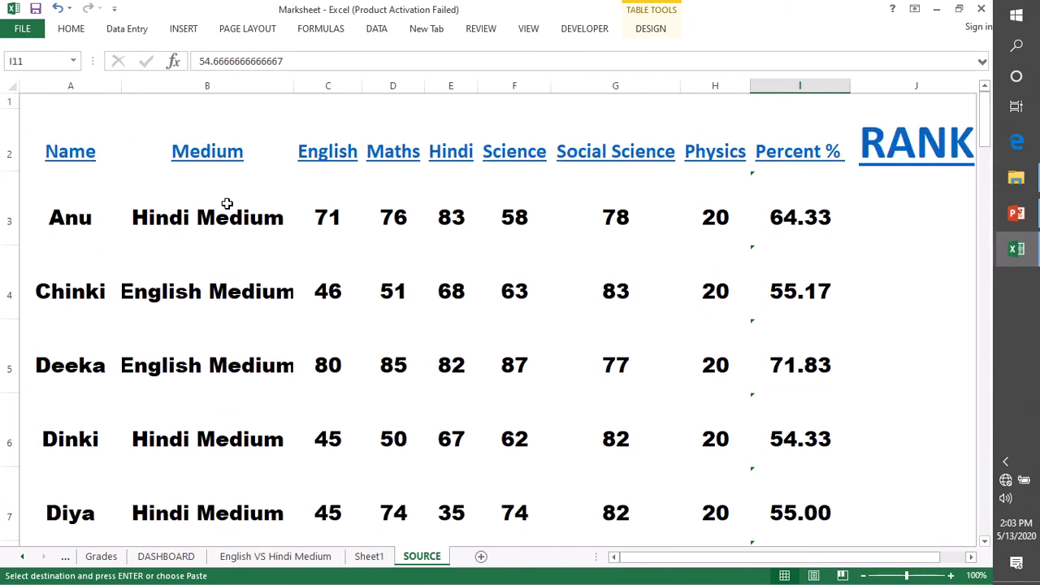
pyautogui.scroll(-1, 226, 204)
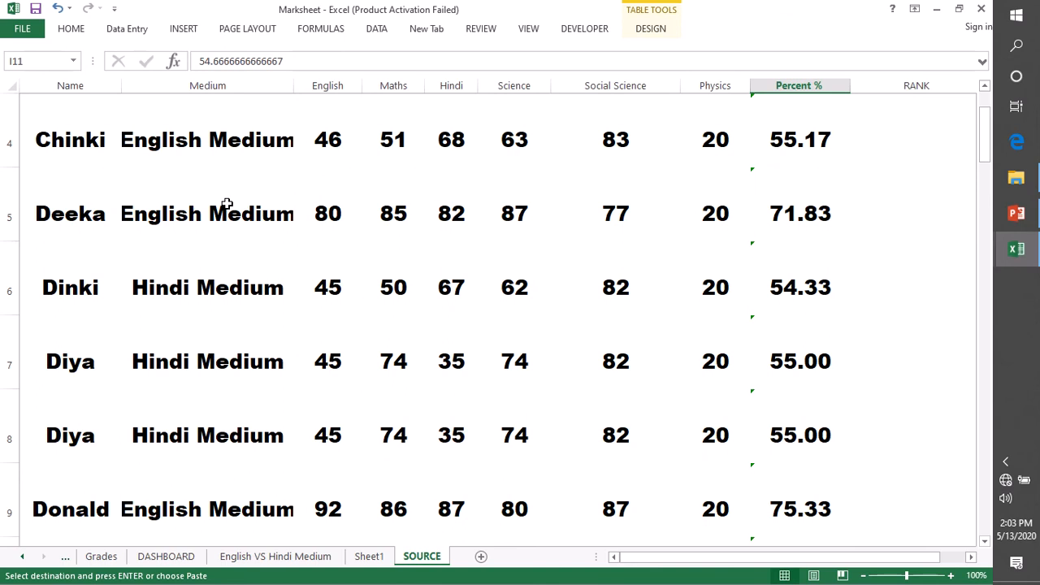
pyautogui.hotkey('alt', 'Tab')
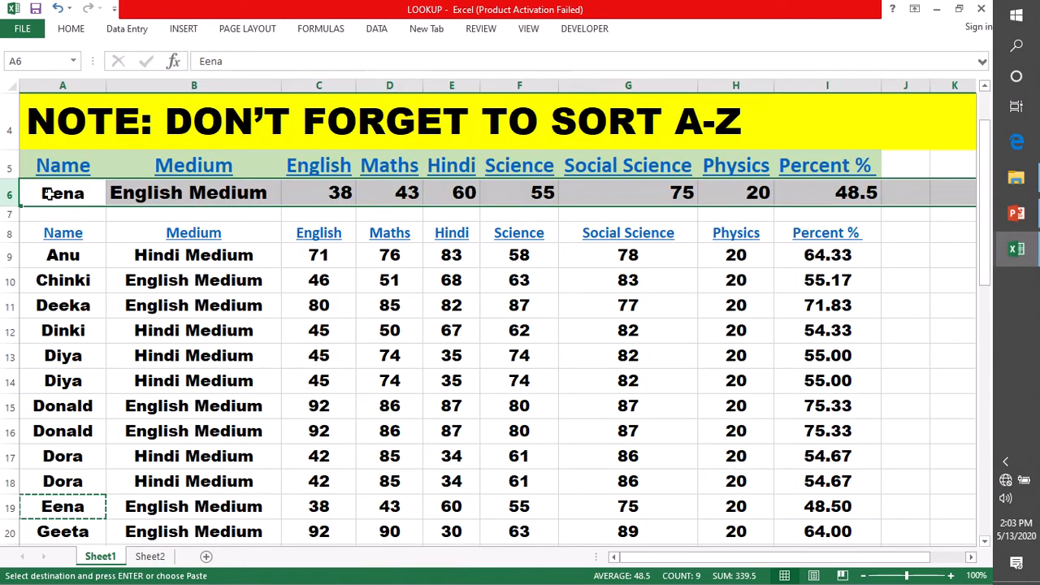
# Step: Copy the student's name from A33 into the lookup name cell A6 to test the formulas again
pyautogui.doubleClick(50, 194)
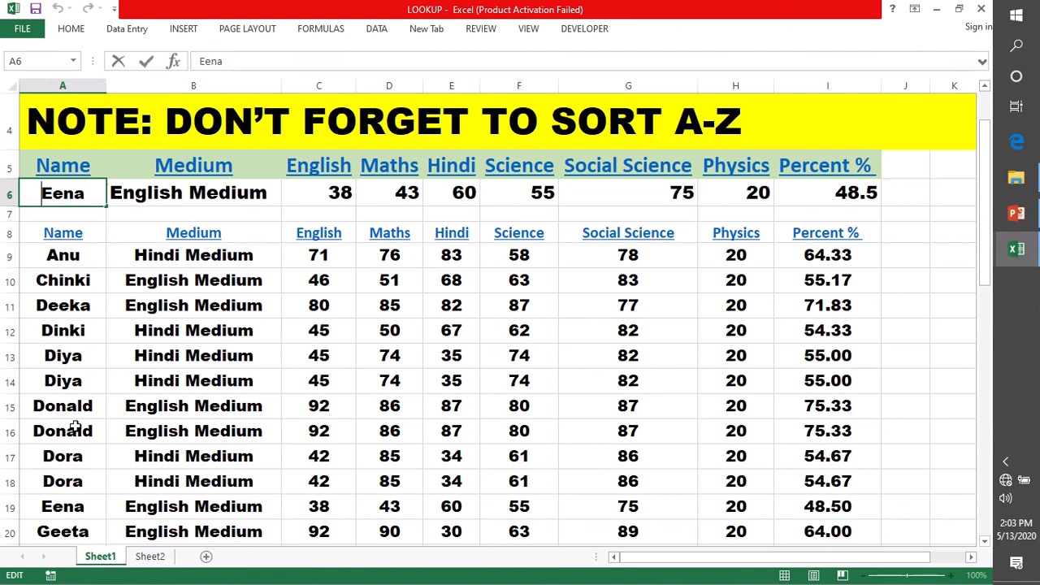
pyautogui.scroll(-4, 74, 428)
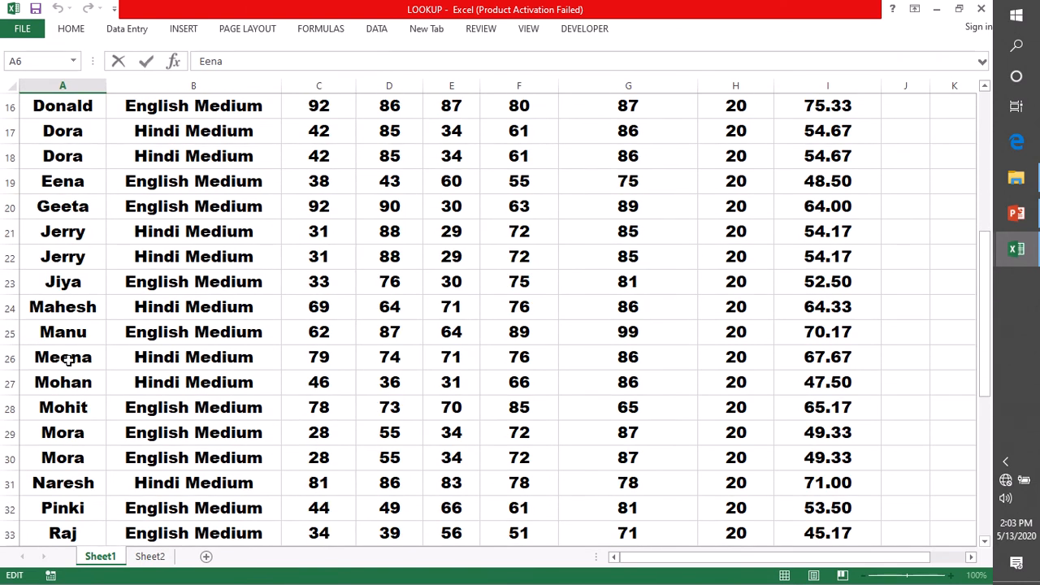
pyautogui.scroll(-1, 77, 463)
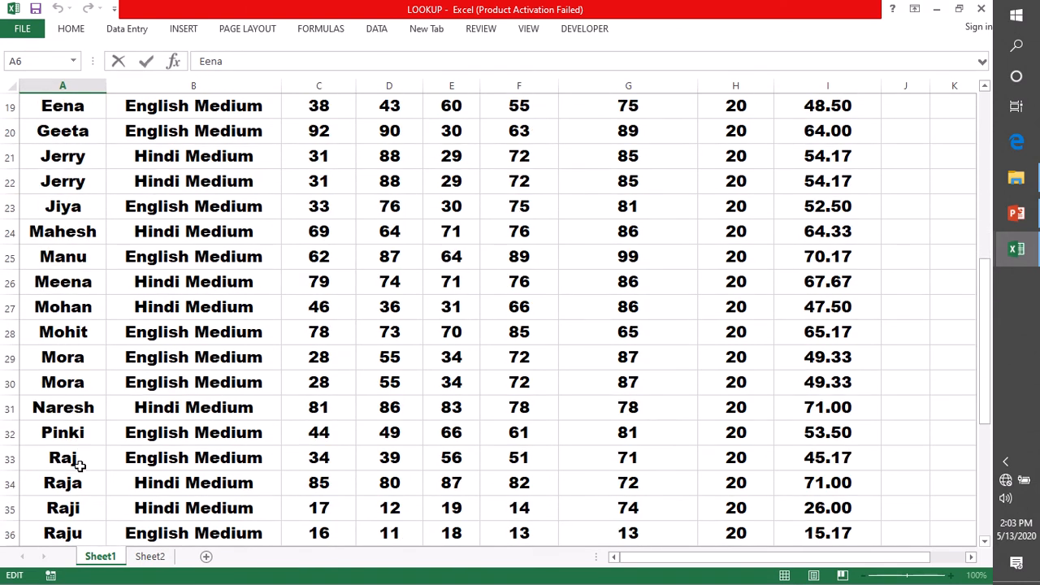
pyautogui.click(71, 458)
pyautogui.hotkey('ctrl', 'c')
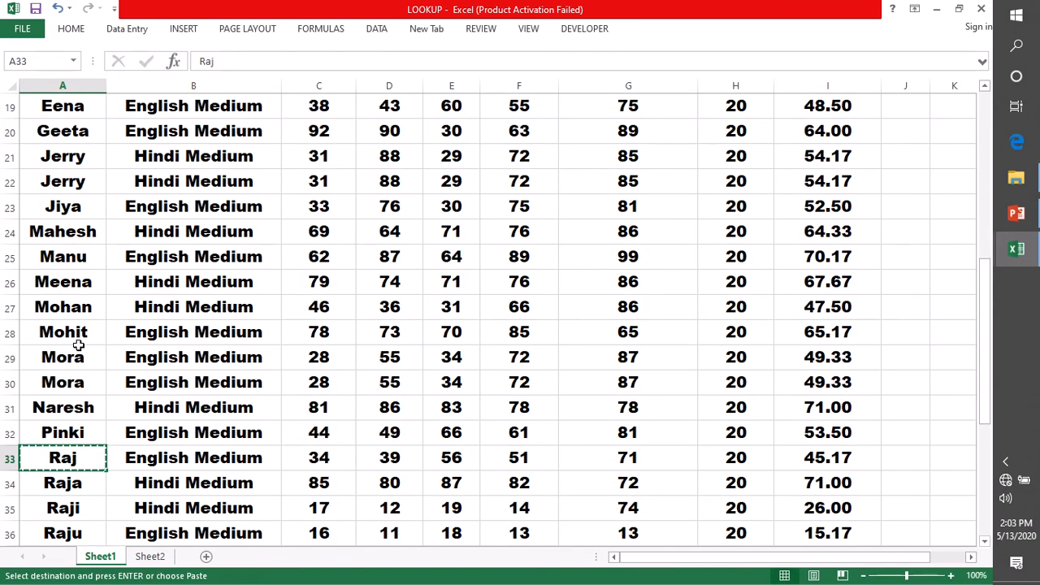
pyautogui.scroll(5, 76, 240)
pyautogui.click(71, 194)
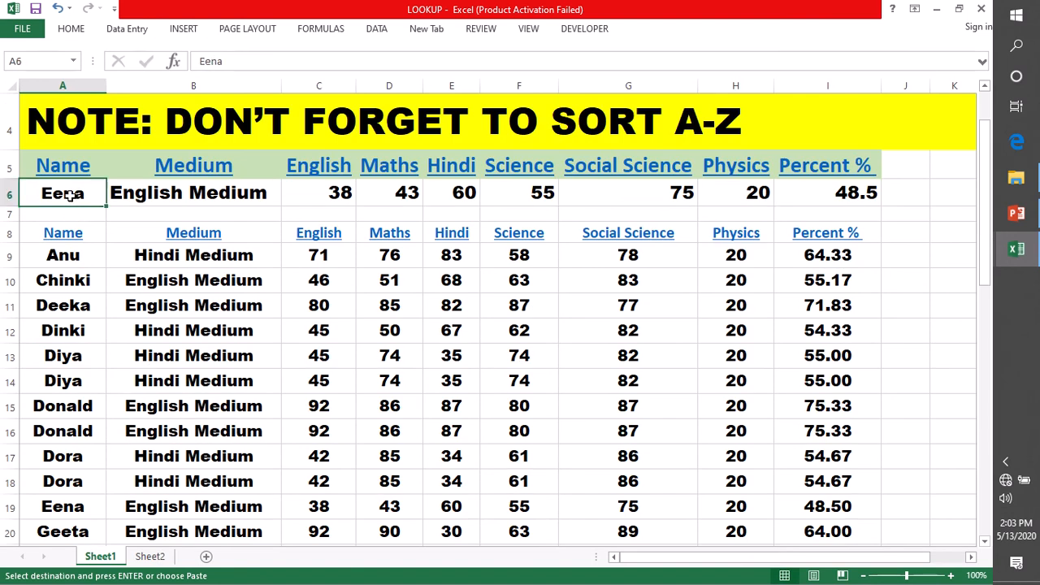
pyautogui.hotkey('ctrl', 'v')
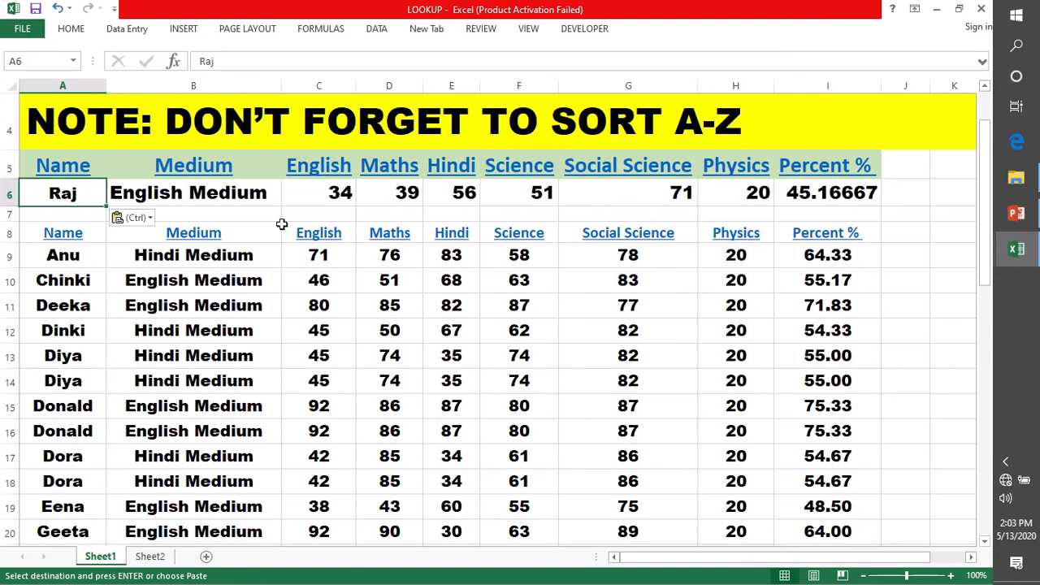
# Step: Compare the result row 6 with the same student's row 27 in the Marksheet workbook's SOURCE sheet, and return to the LOOKUP workbook
pyautogui.click(10, 192)
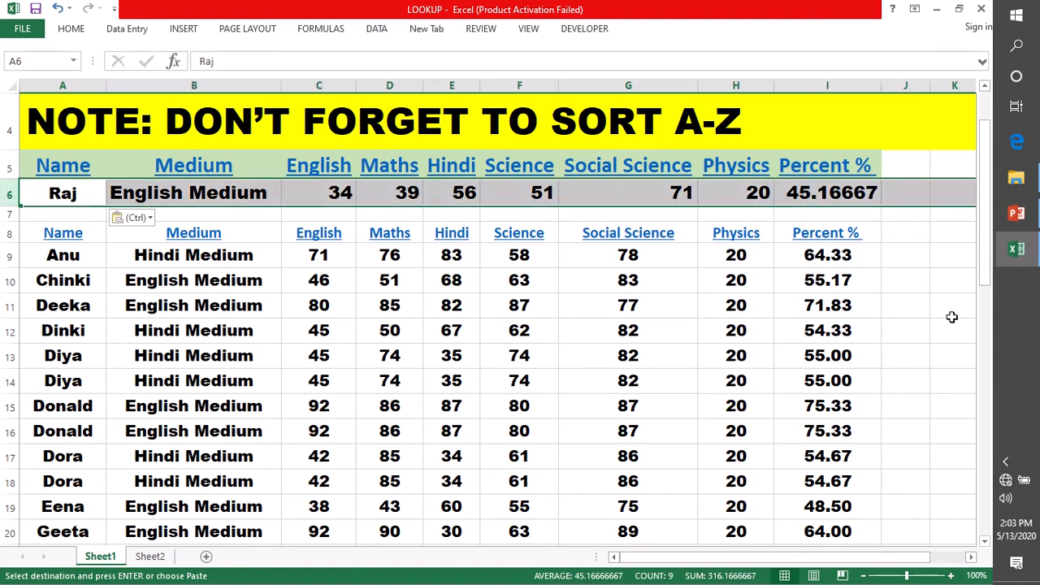
pyautogui.moveTo(1017, 248)
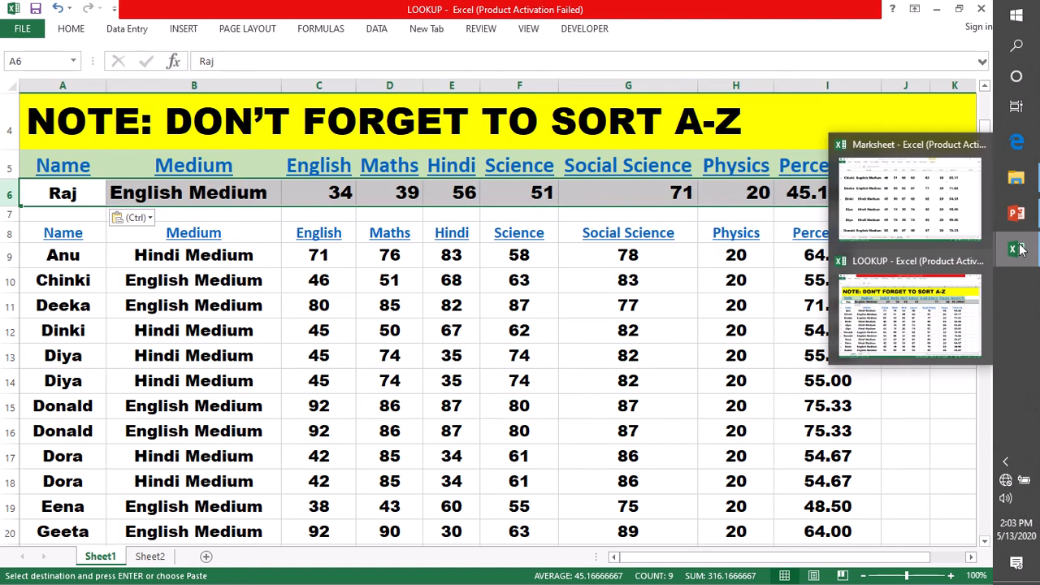
pyautogui.click(897, 207)
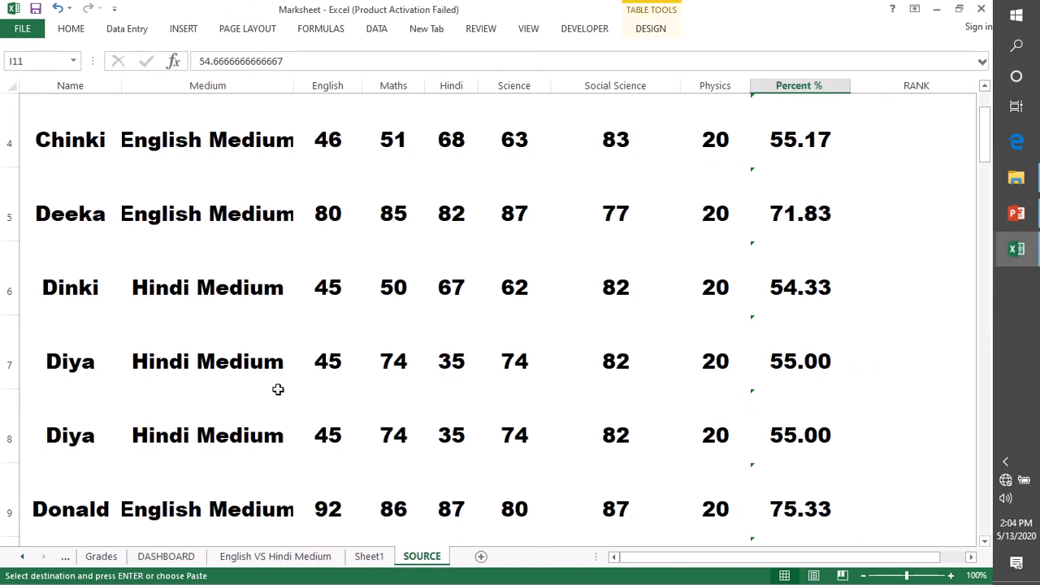
pyautogui.scroll(-3, 278, 389)
pyautogui.scroll(-2, 278, 389)
pyautogui.scroll(-2, 278, 390)
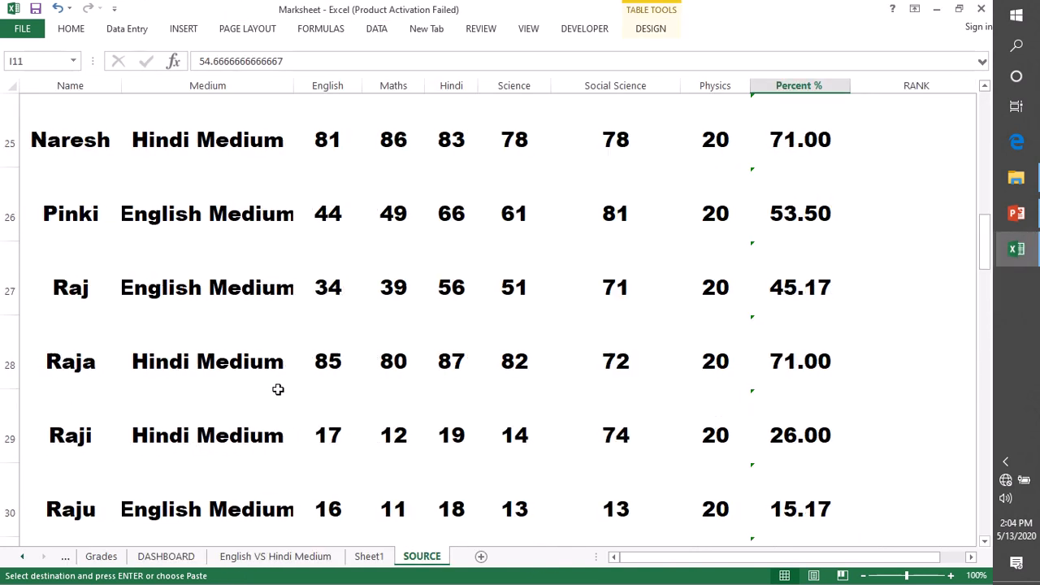
pyautogui.click(7, 284)
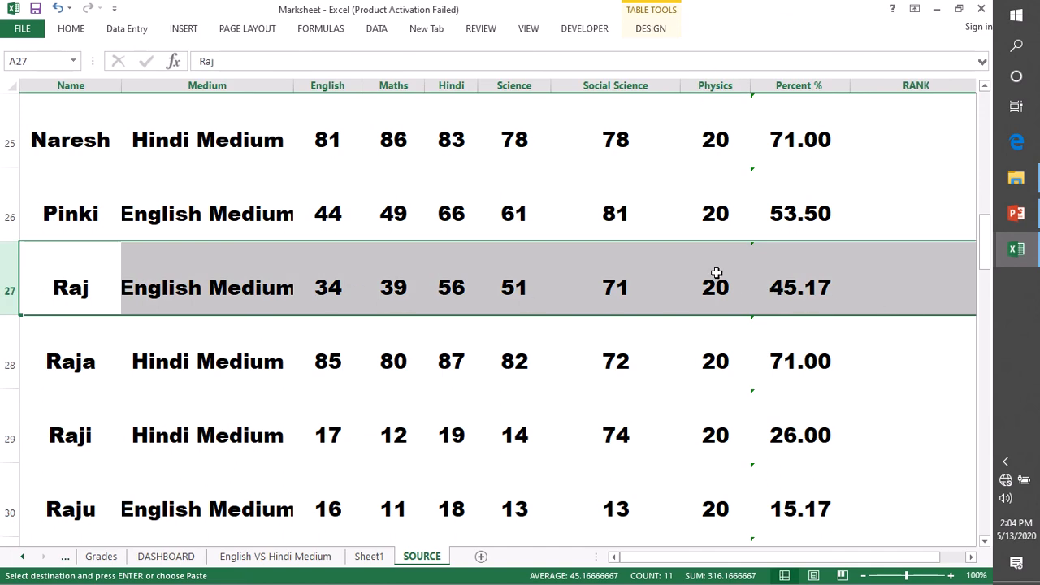
pyautogui.moveTo(1013, 254)
pyautogui.click(957, 312)
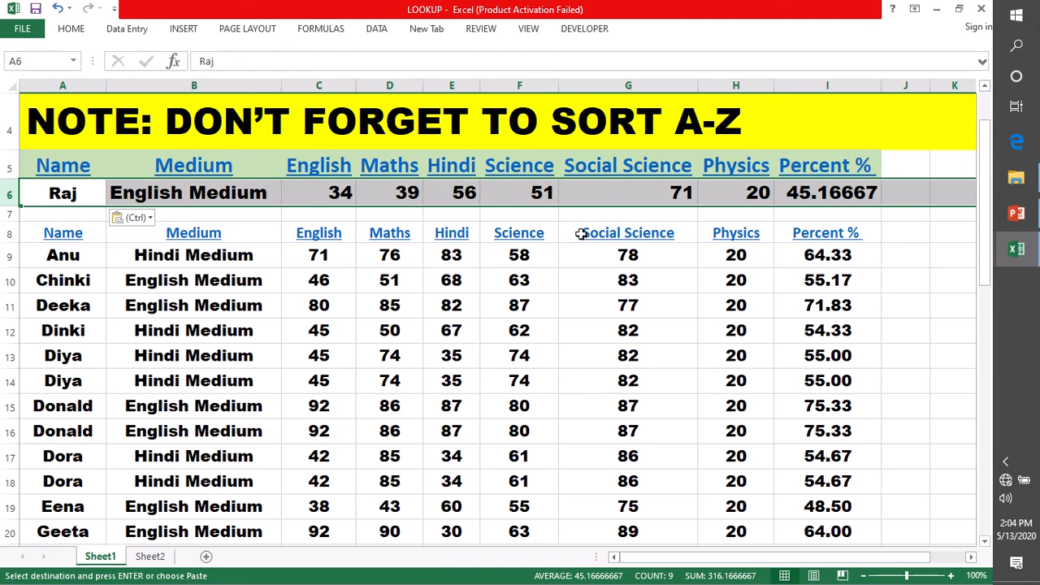